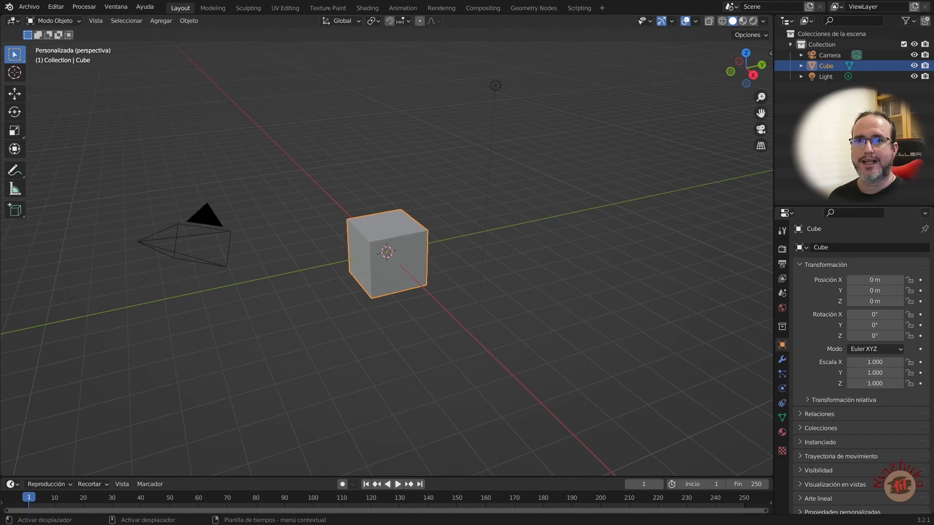
Enable the Screencast Keys overlay from the 3D view's sidebar, hide the sidebar again, and leave nothing selected
click(637, 246)
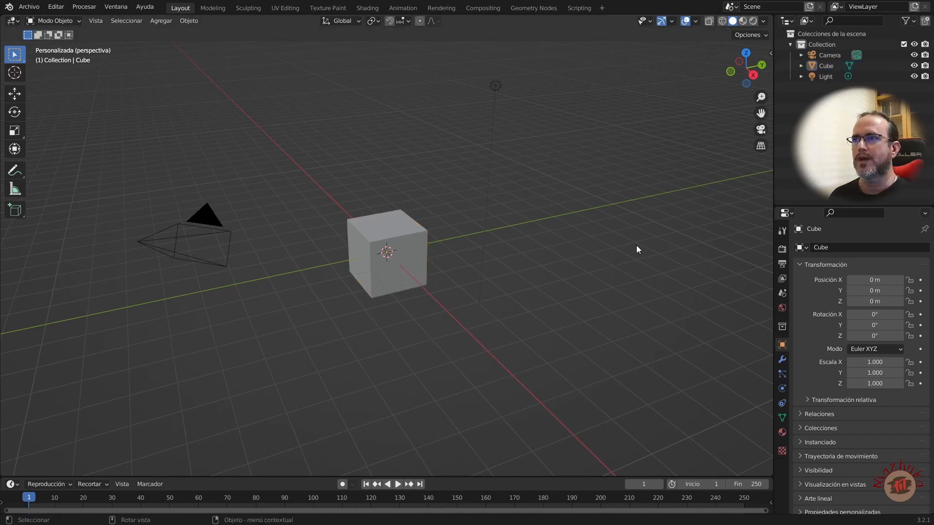
click(770, 54)
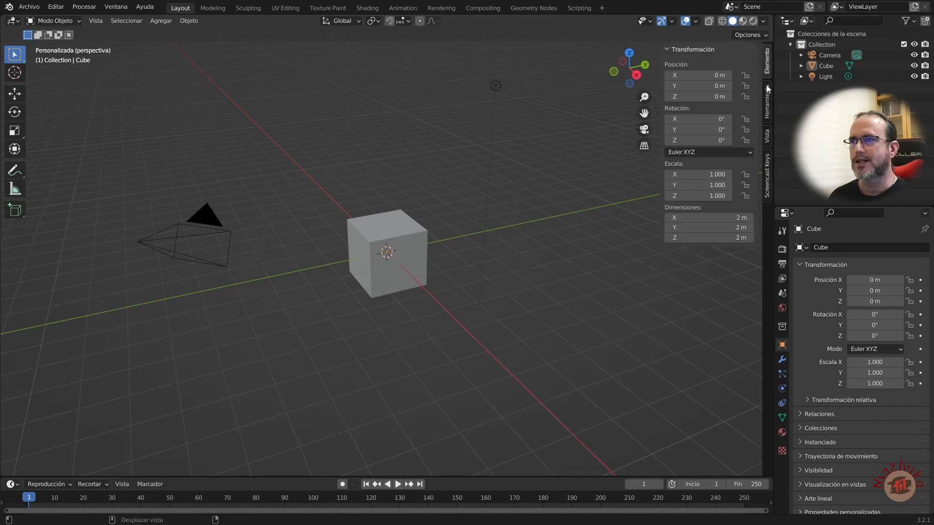
click(769, 166)
click(674, 49)
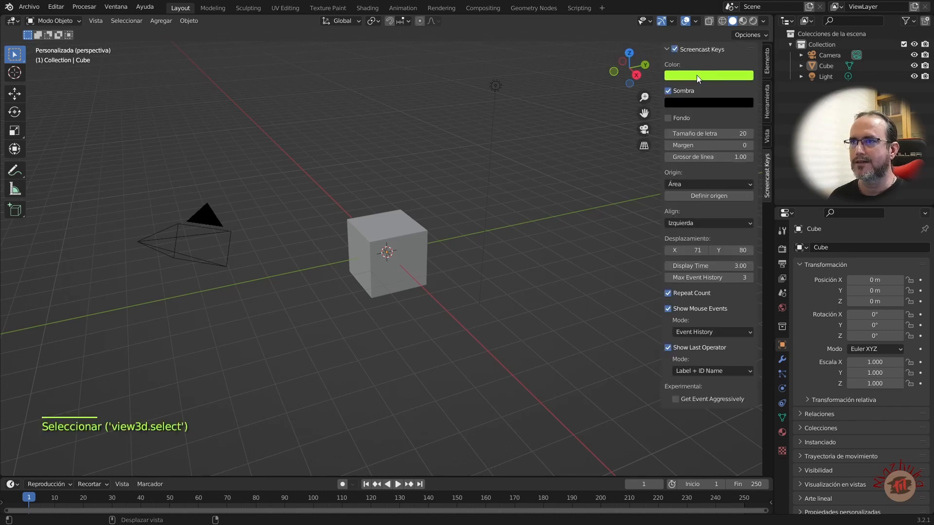
key(n)
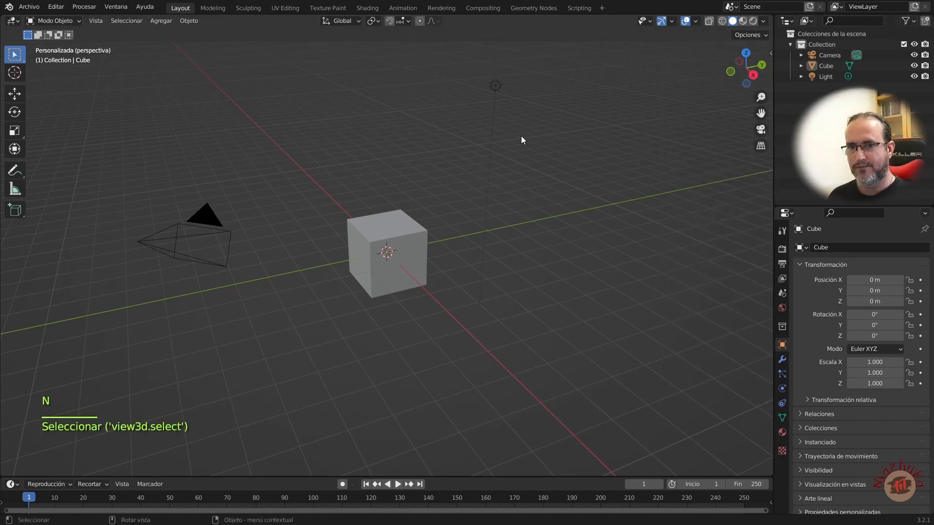
click(518, 122)
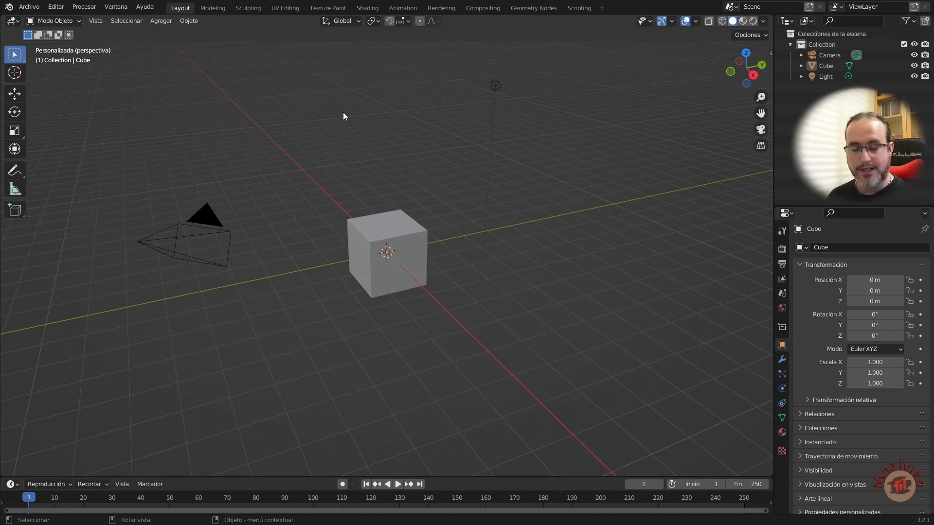
Check the quick favorites list and add the Move tool to it
key(q)
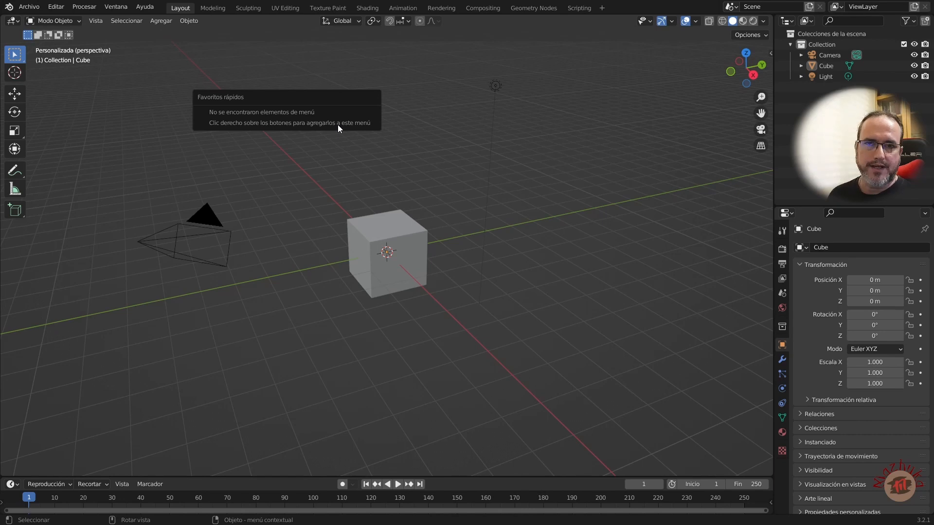
click(411, 116)
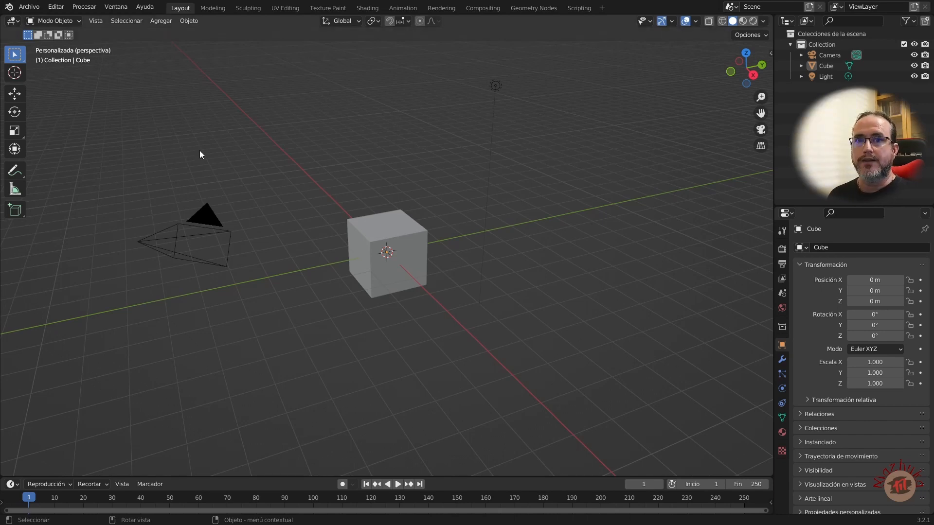
right_click(17, 98)
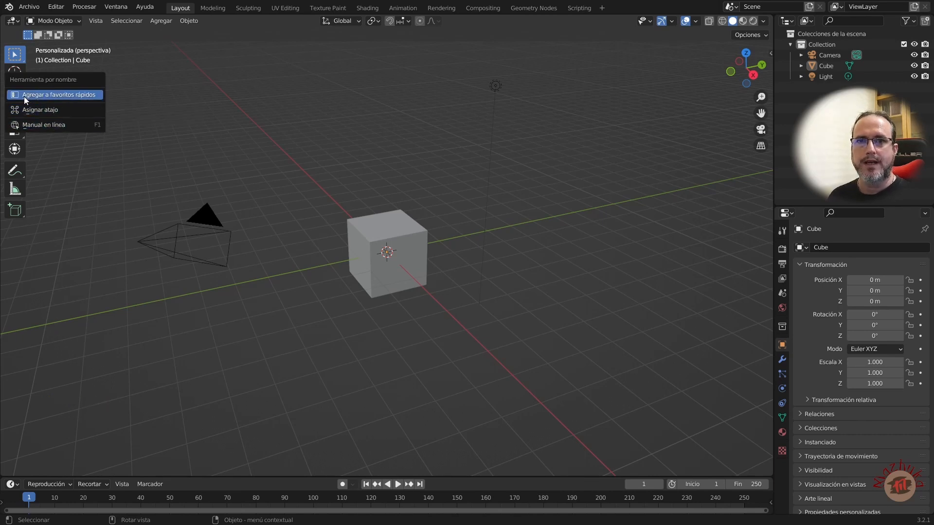
click(76, 97)
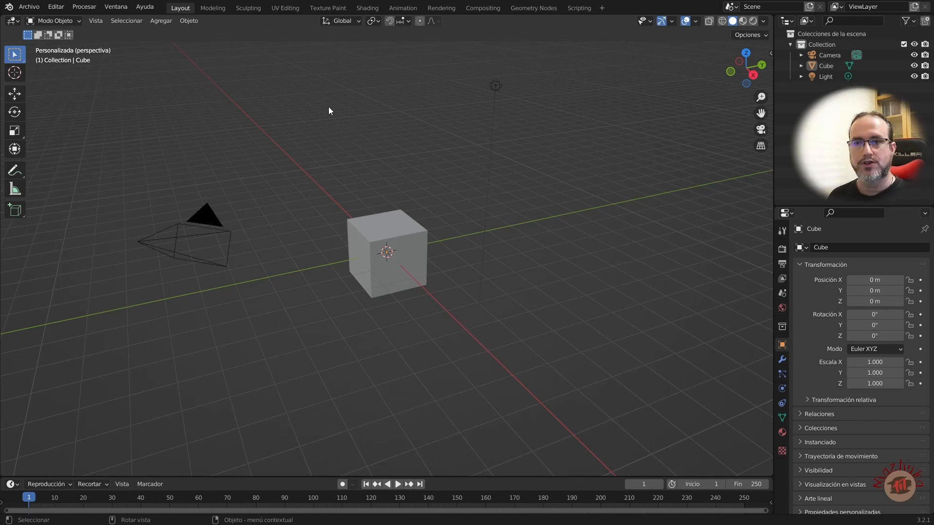
key(q)
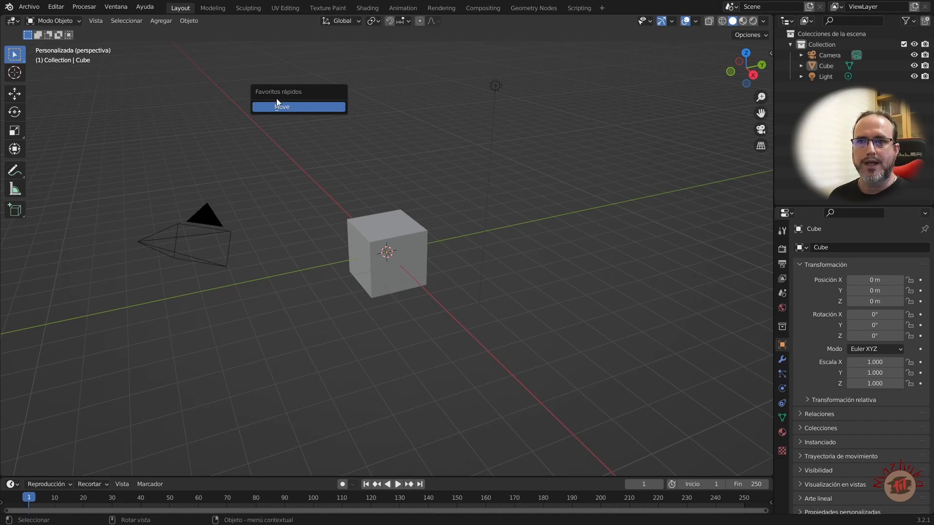
click(370, 91)
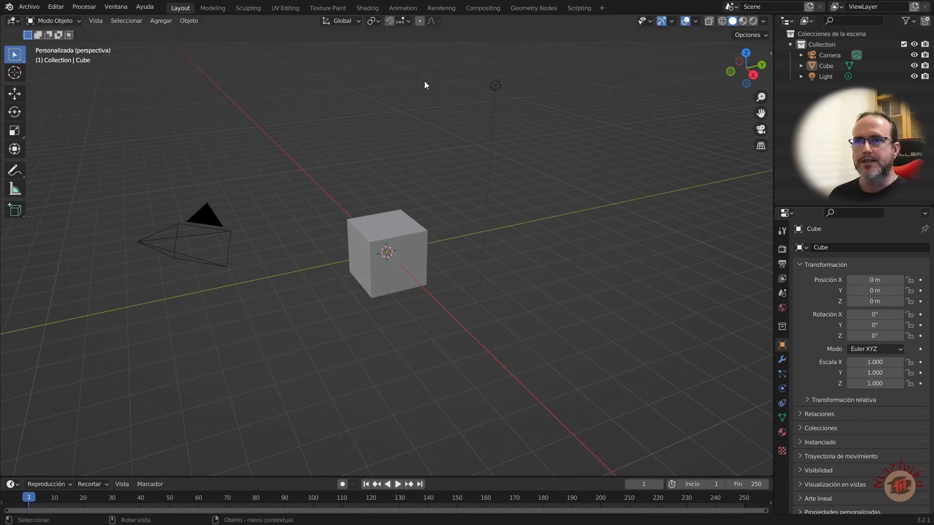
Add the Sombrear suave object command to the quick favorites and check the list
click(188, 22)
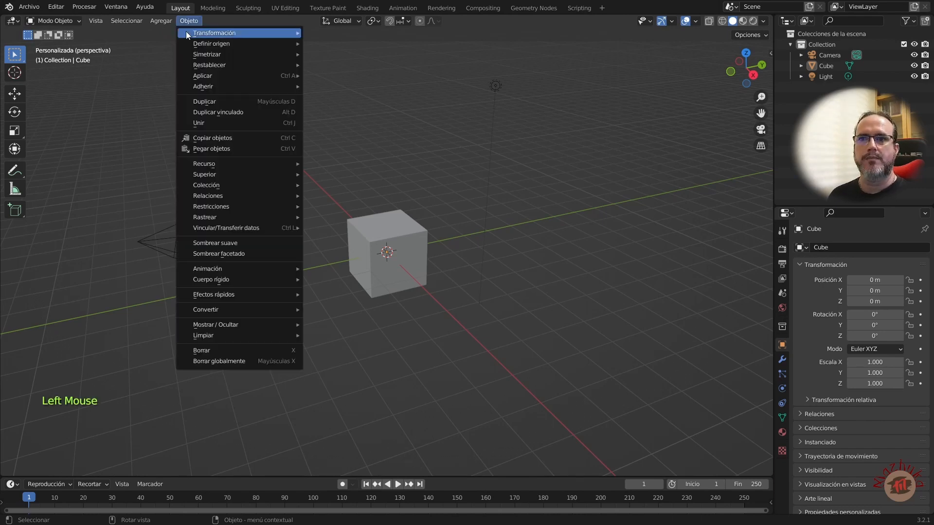
mouse_move(205, 78)
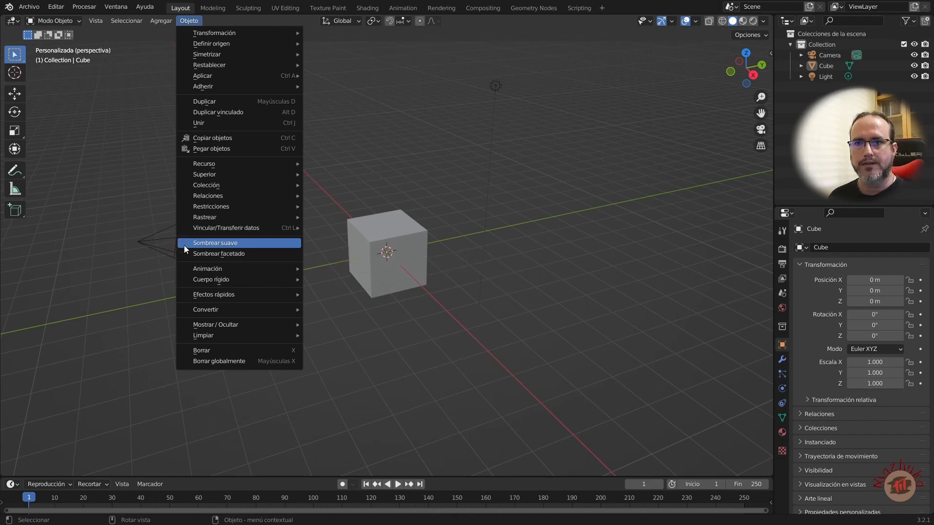
click(339, 164)
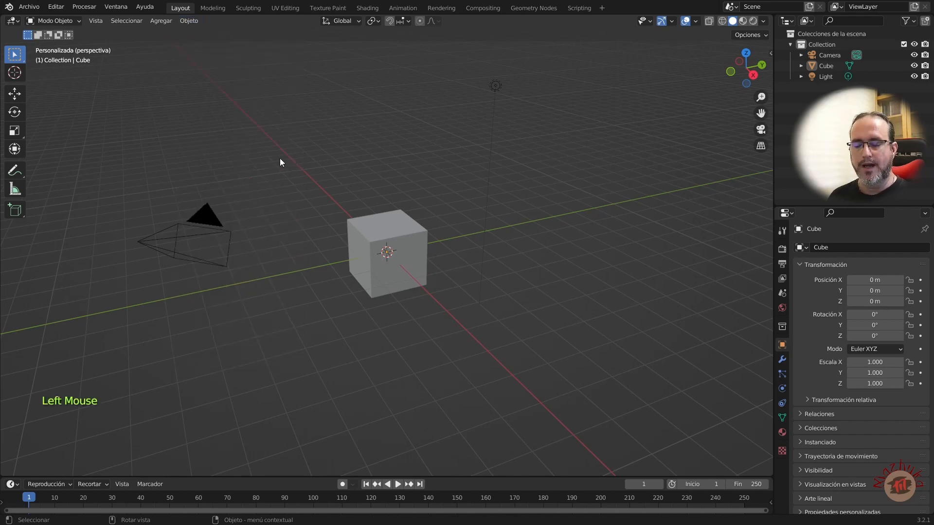
key(q)
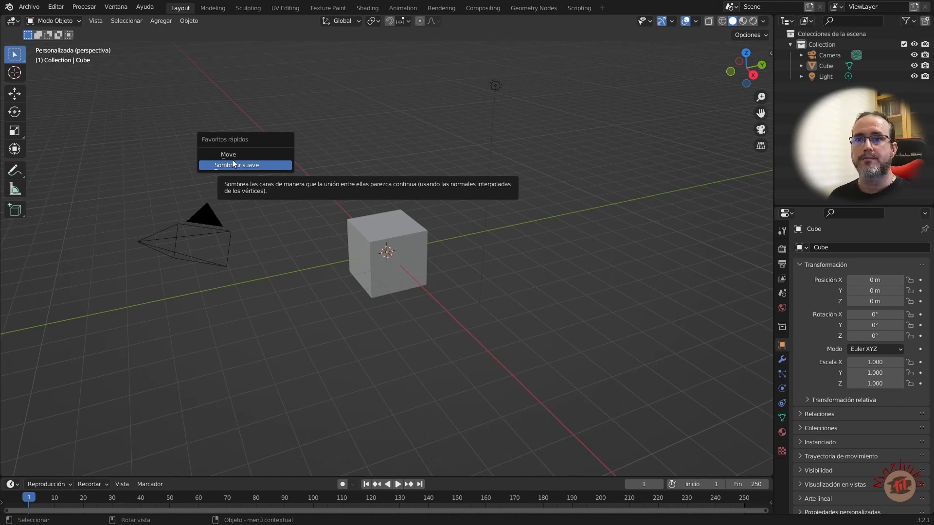
click(261, 83)
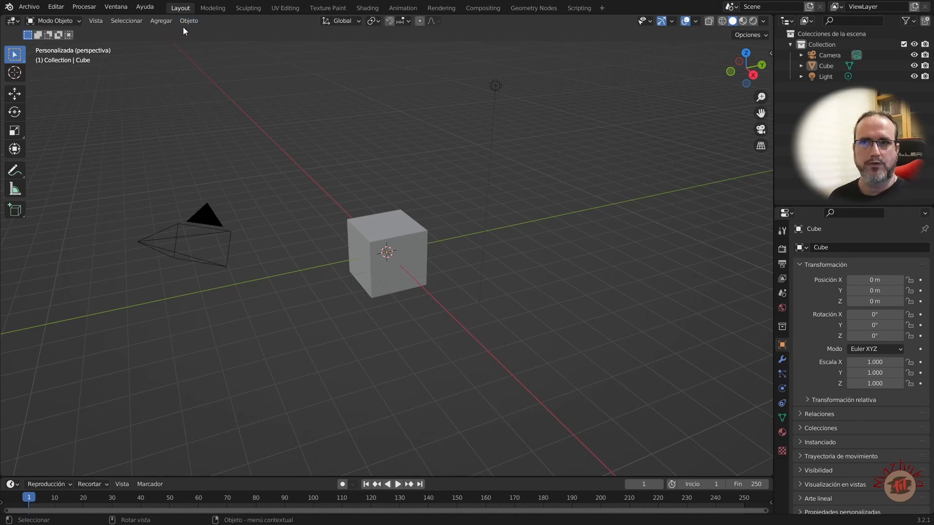
Add the whole Agregar menu to the quick favorites and check its entry in the list
right_click(156, 20)
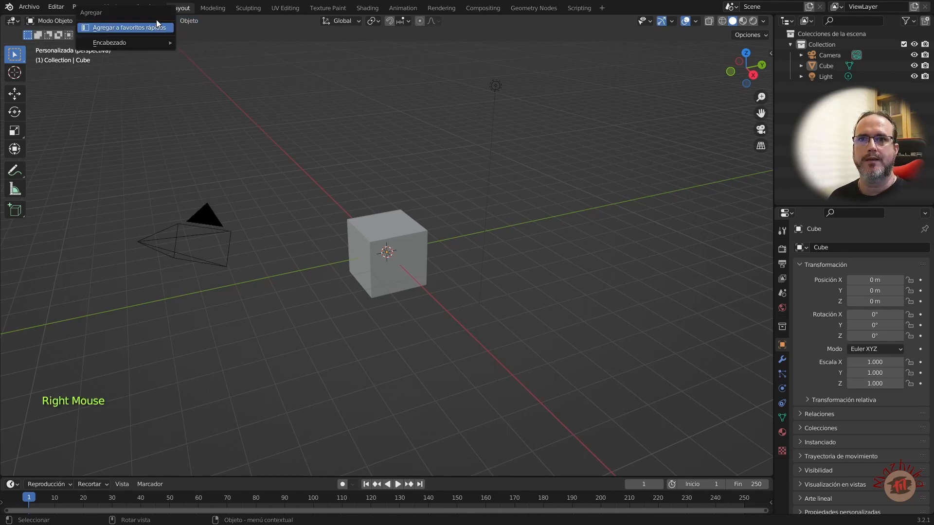
click(121, 28)
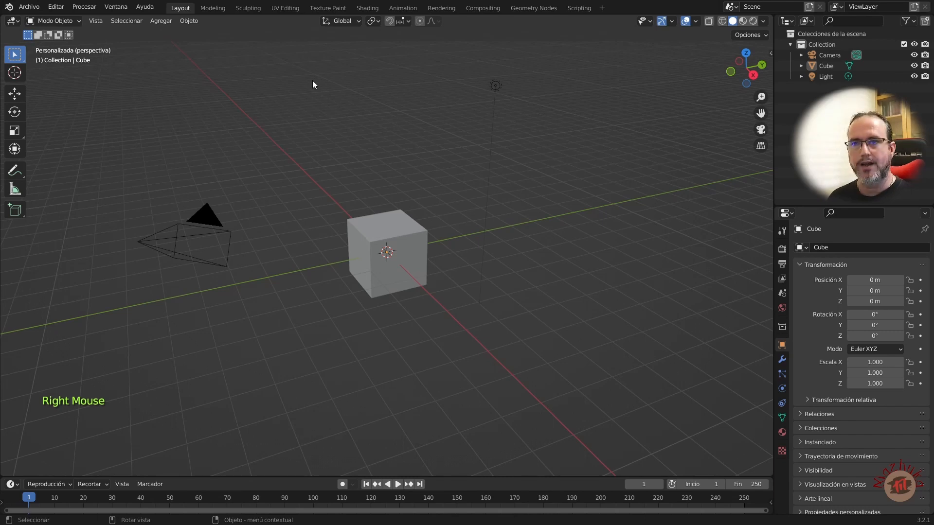
key(q)
mouse_move(260, 102)
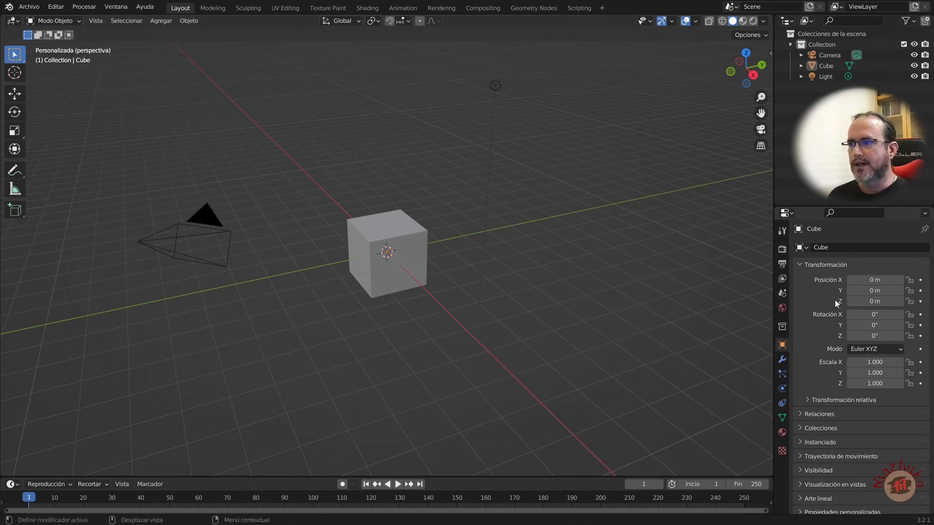
Add the Oclusión ambiental option from the Eevee render properties to the quick favorites
click(781, 231)
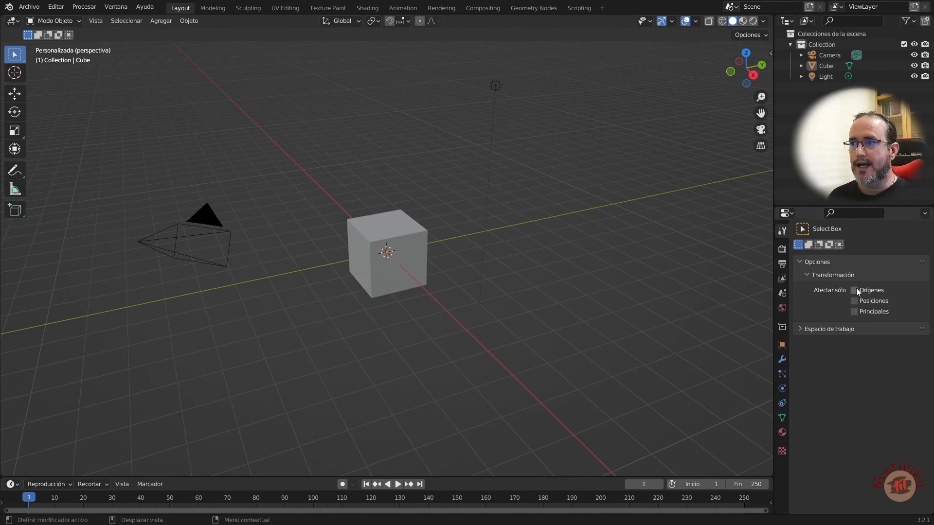
click(782, 249)
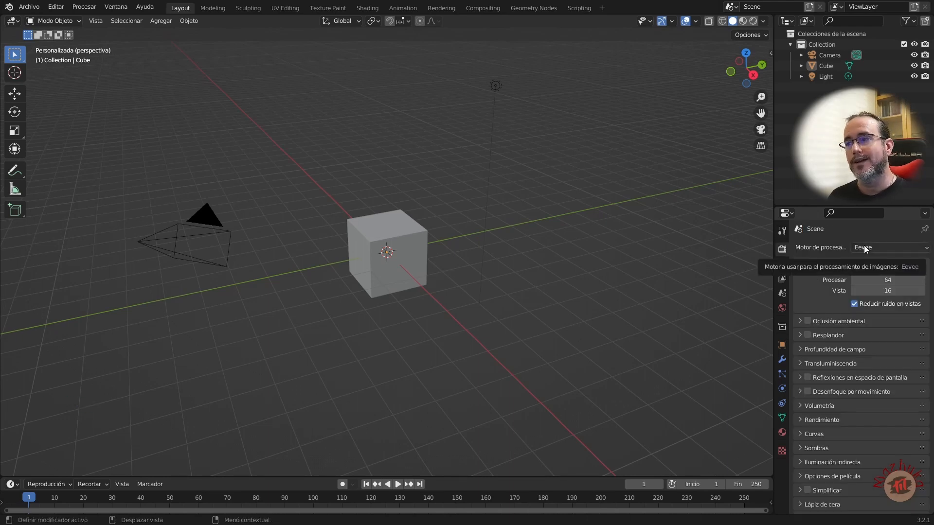
right_click(806, 321)
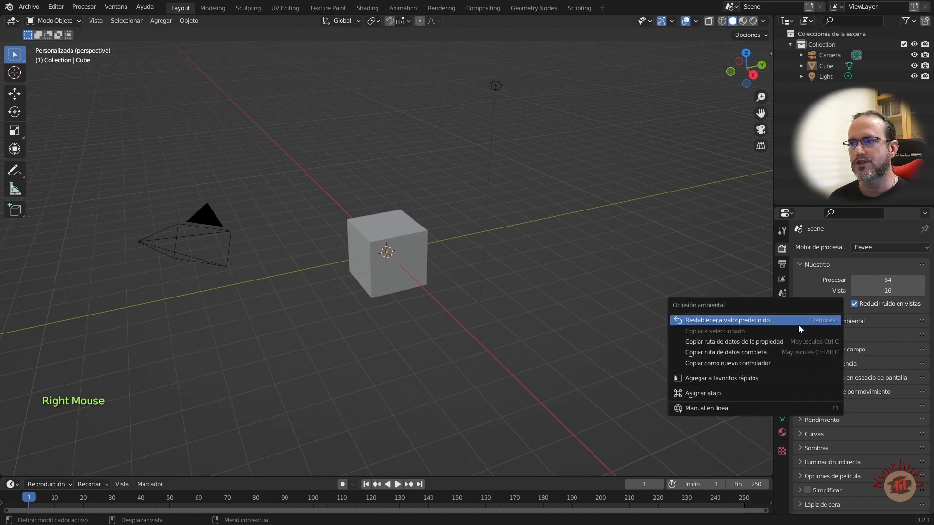
click(725, 377)
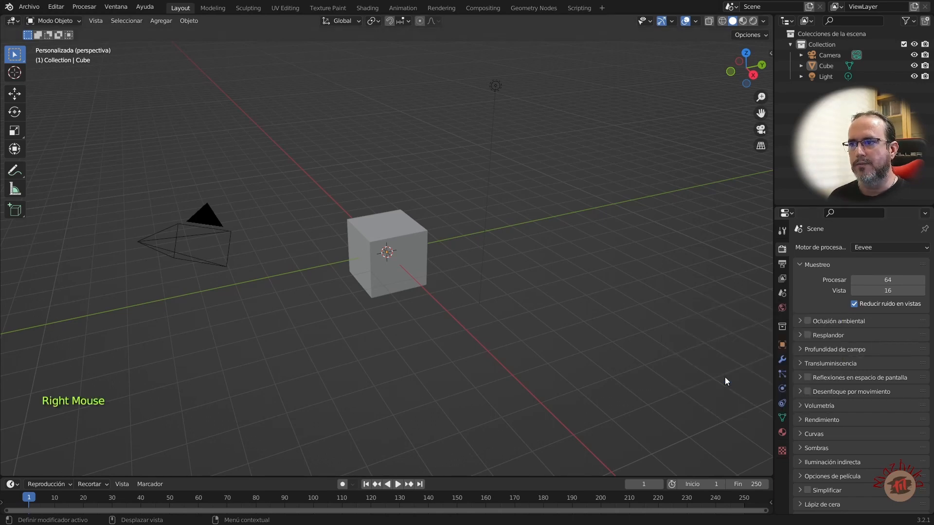
Turn Oclusión ambiental on and back off from the quick favorites
key(q)
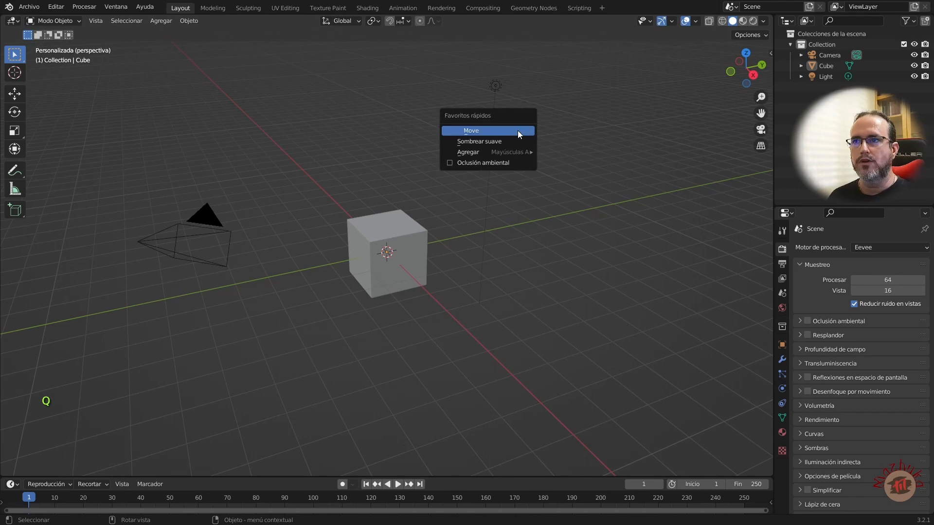
click(450, 163)
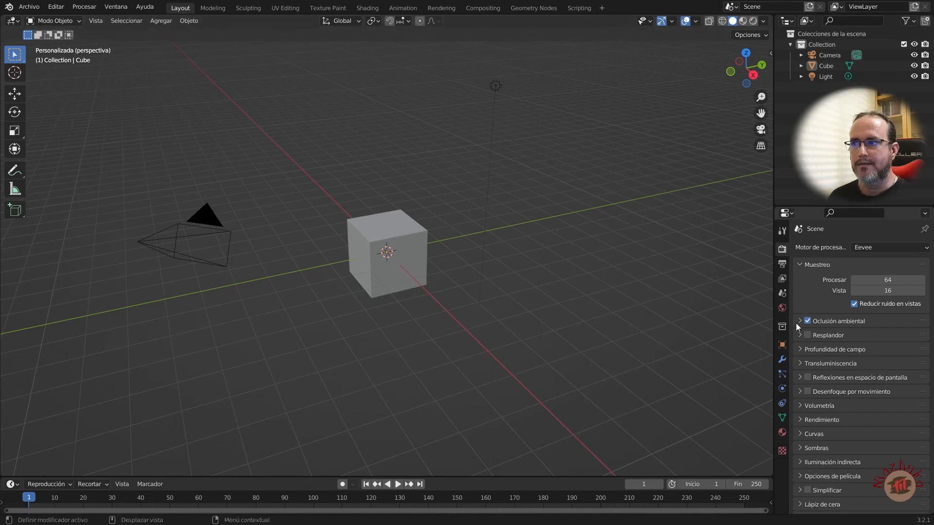
key(q)
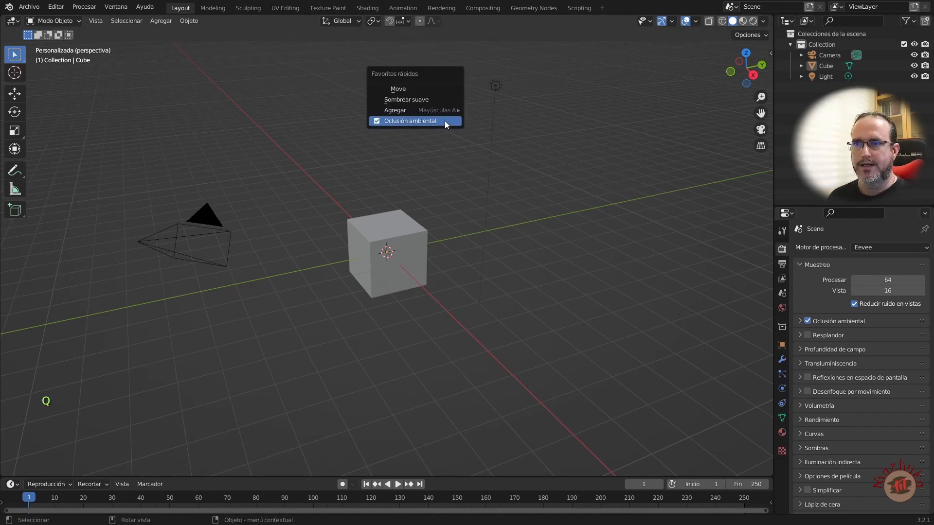
click(379, 123)
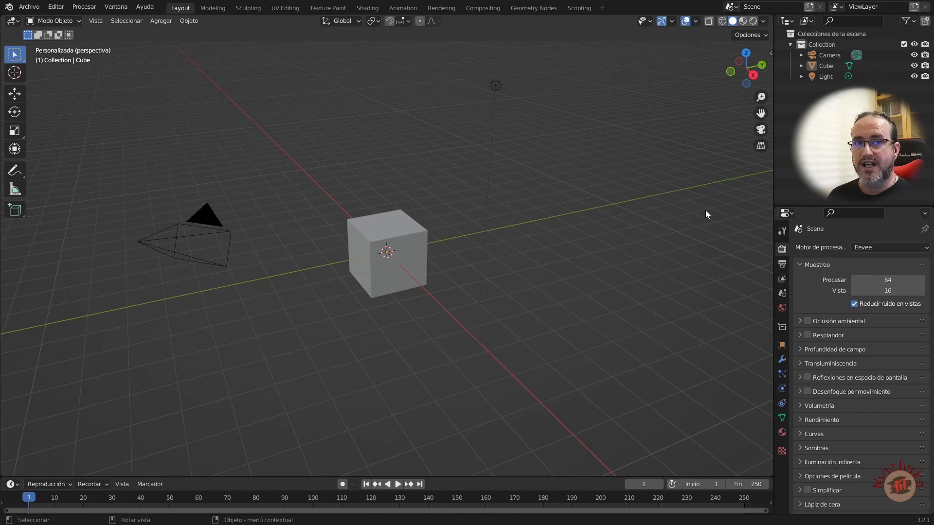
Open the collection properties and examine the Restricciones options, including what is offered for Hueco
click(782, 328)
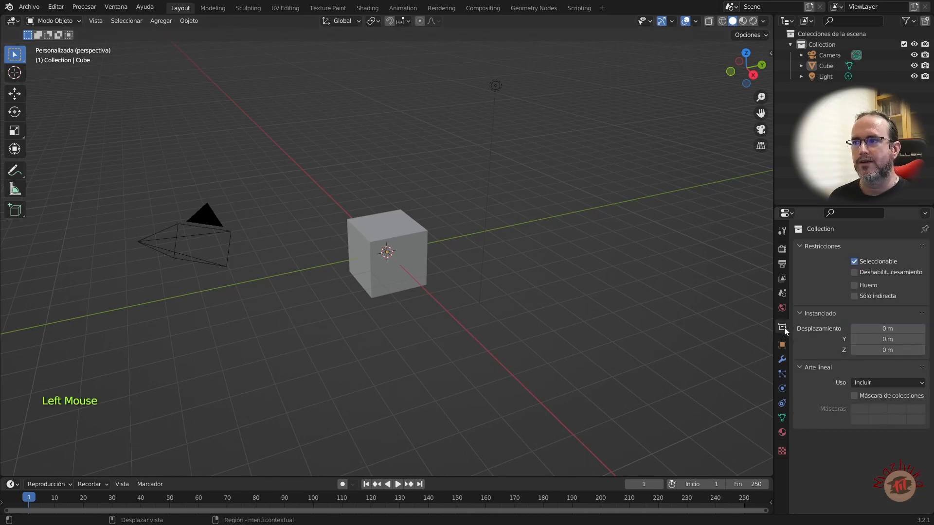
click(853, 261)
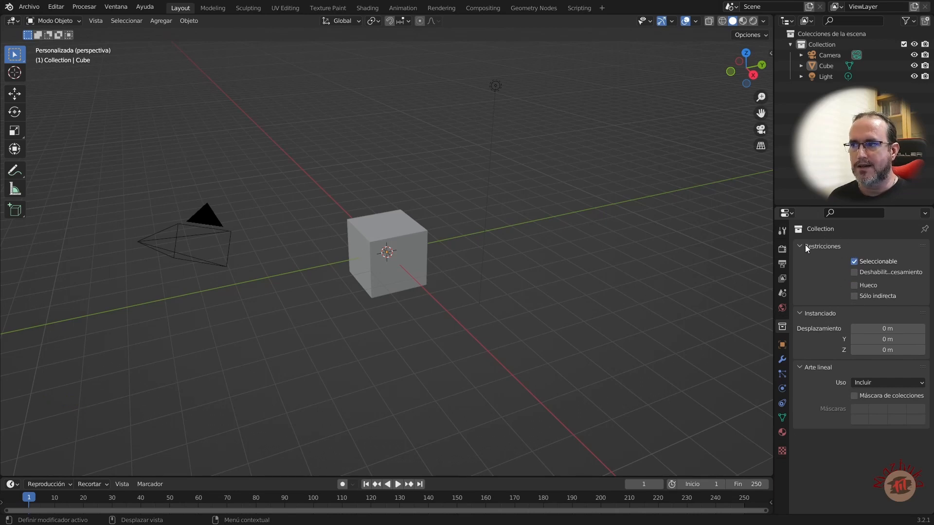
right_click(854, 286)
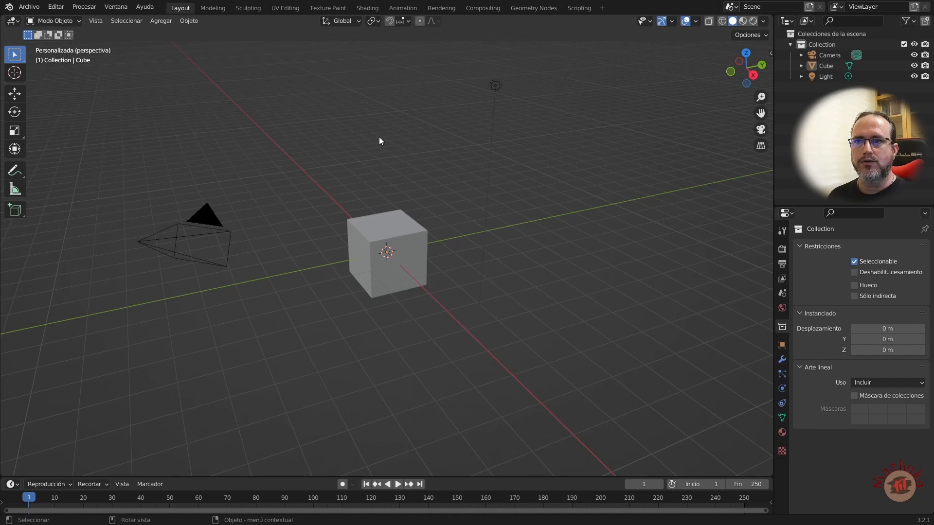
Activate the Move tool from the quick favorites
key(q)
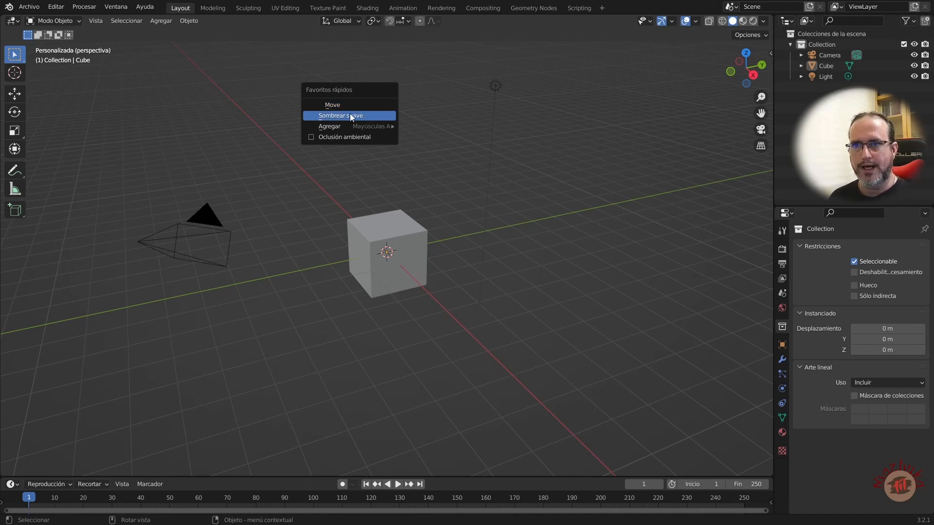
mouse_move(339, 127)
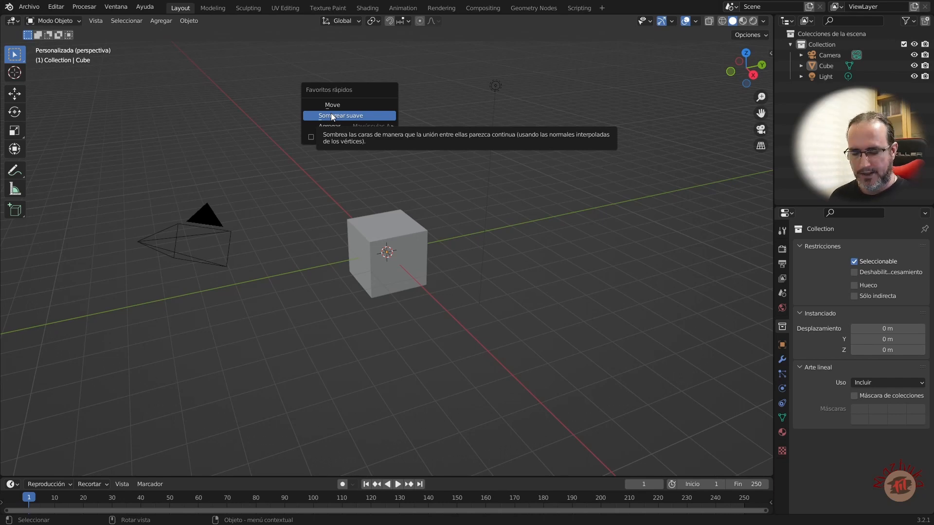
key(m)
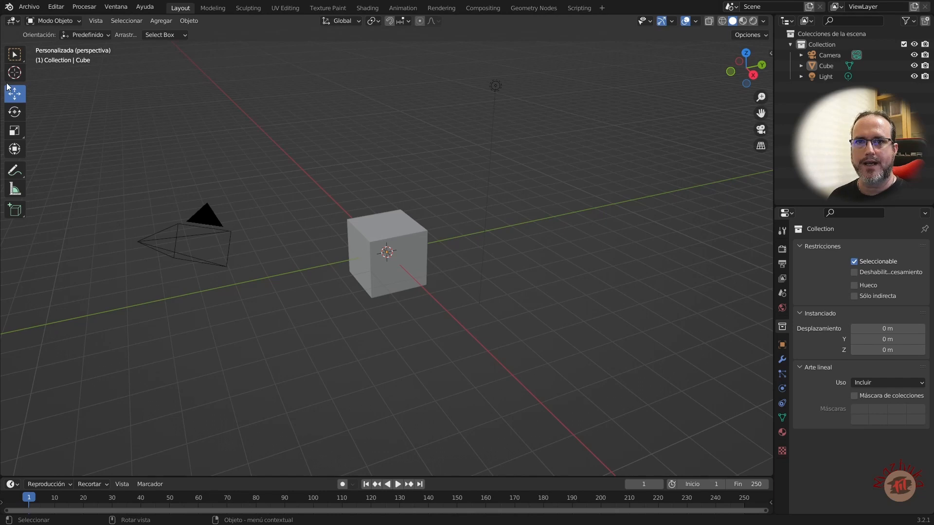
Select the cube and apply Sombrear suave to it from the quick favorites
click(395, 233)
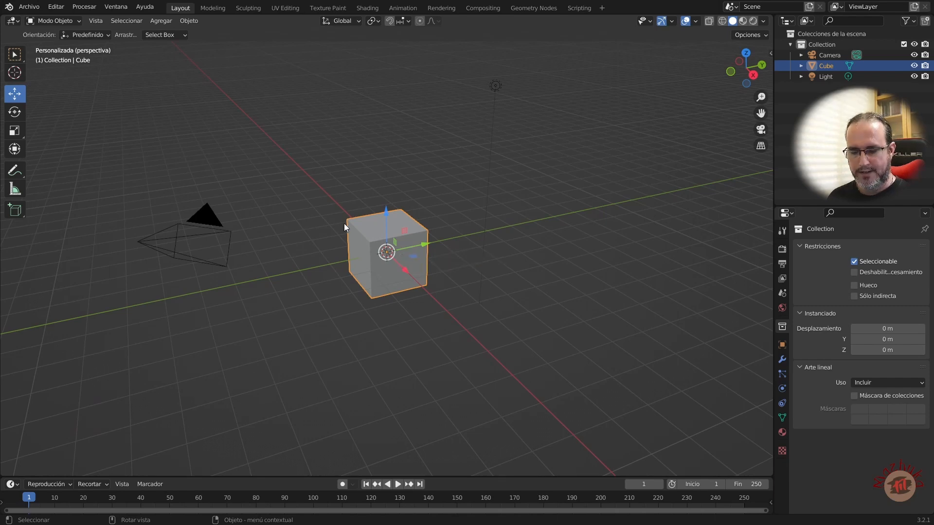
key(q)
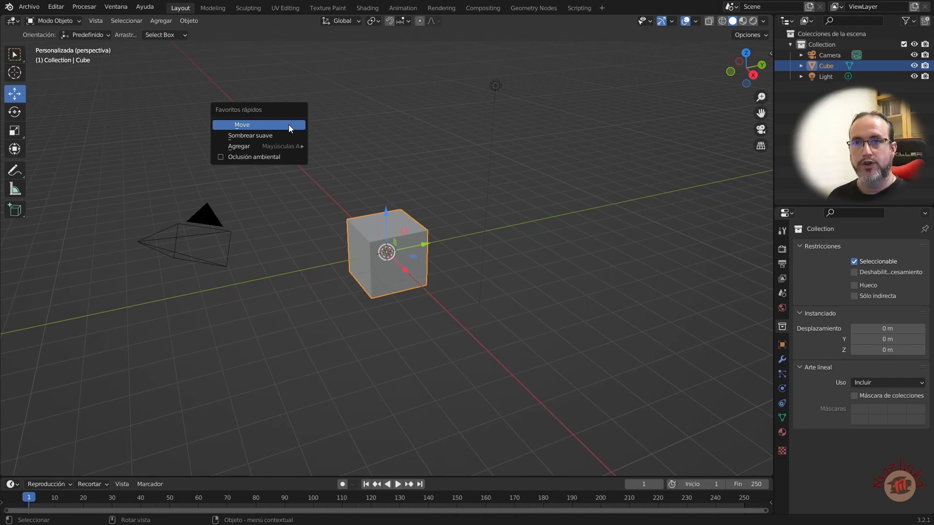
key(s)
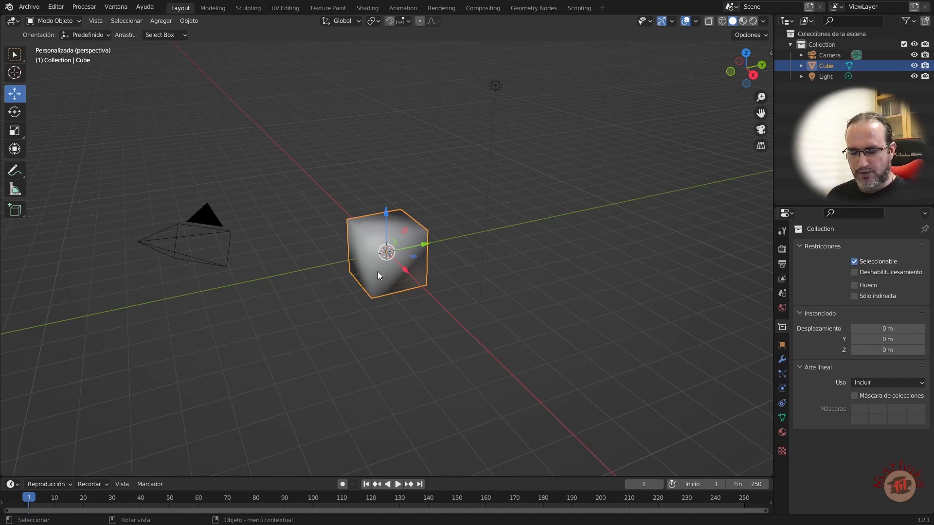
Add an Esfera mesh through Agregar in the quick favorites and move it beside the cube, clear of it
key(q)
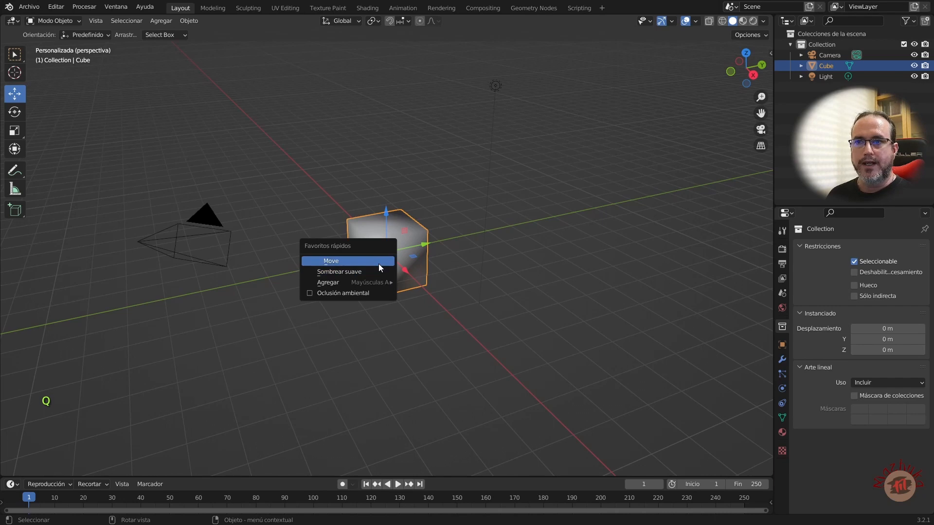
mouse_move(357, 282)
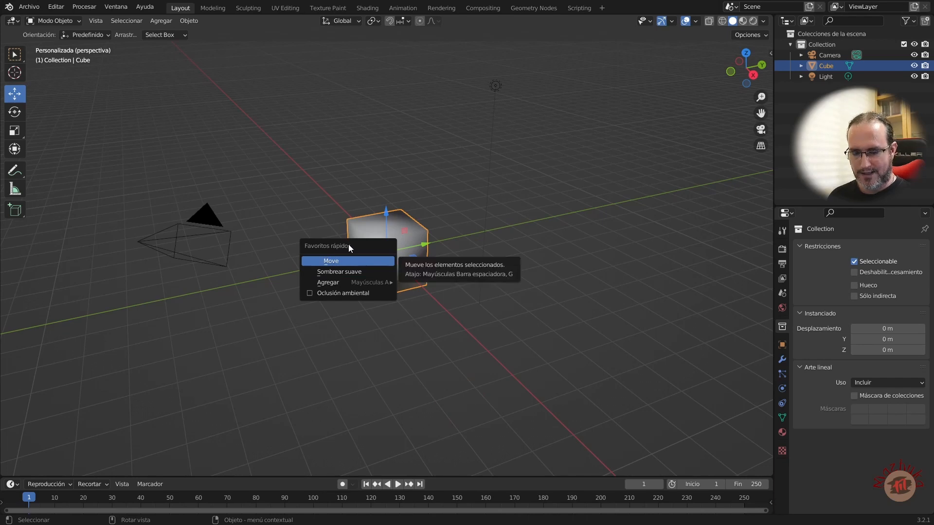
key(a)
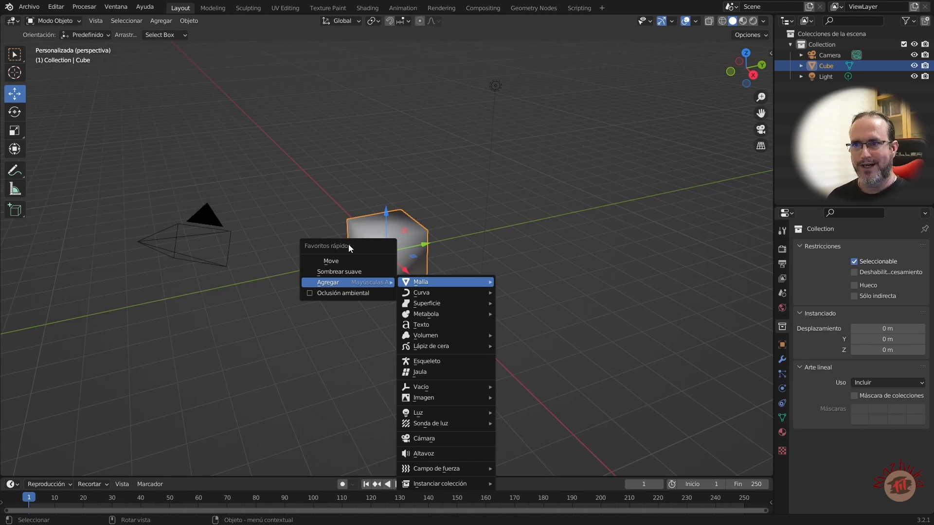
key(m)
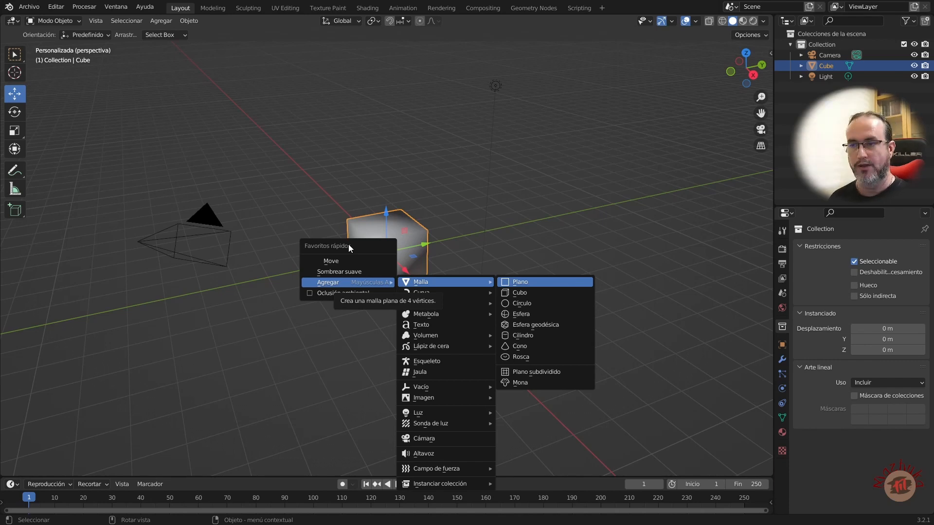
key(e)
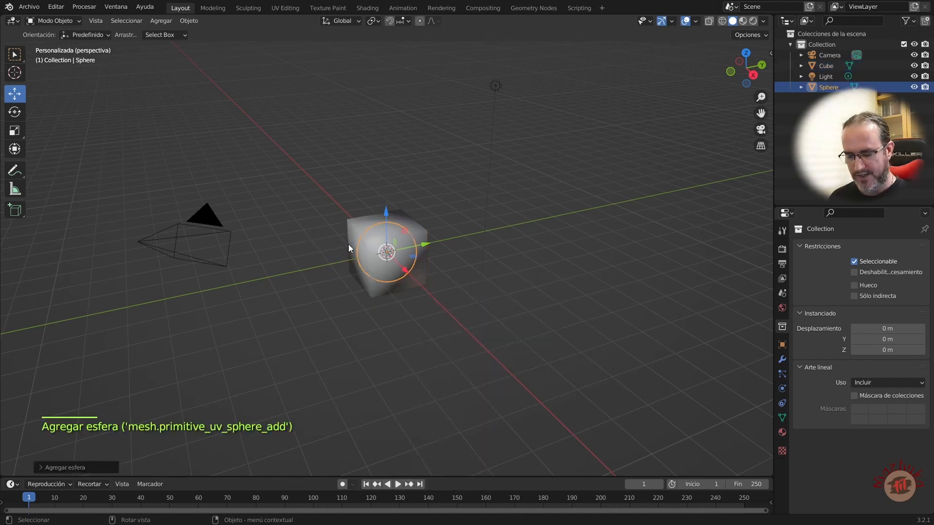
key(g)
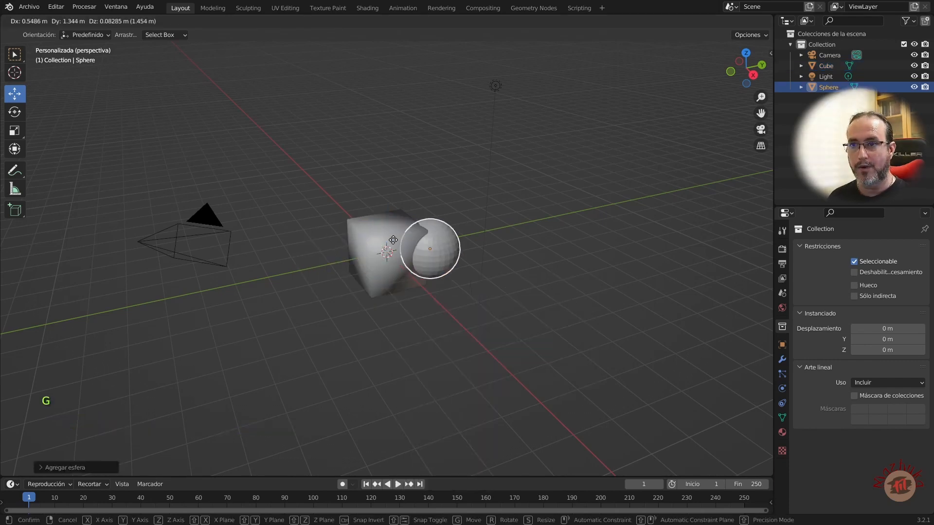
click(447, 217)
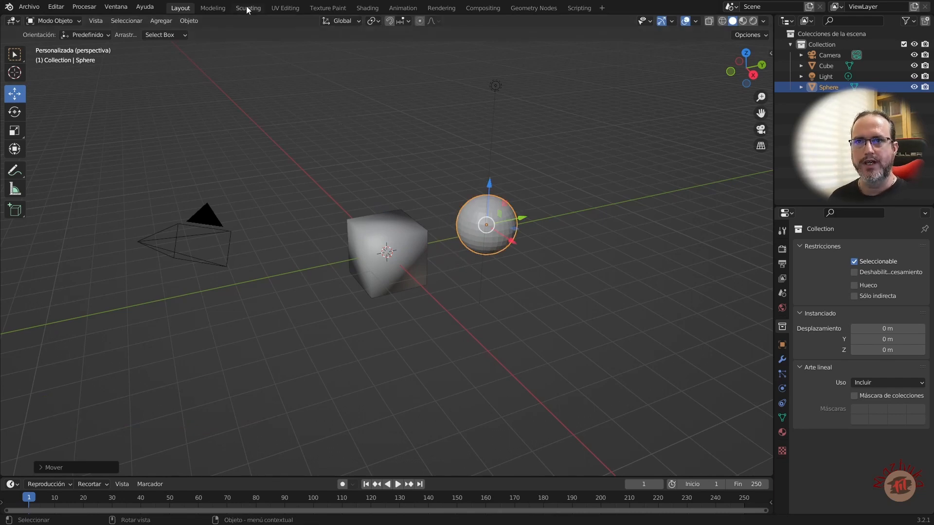
click(194, 22)
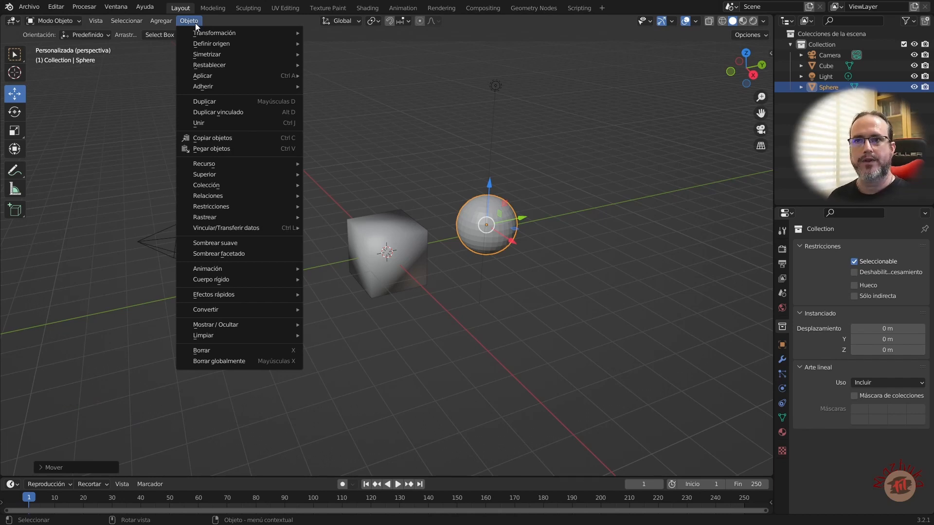
key(s)
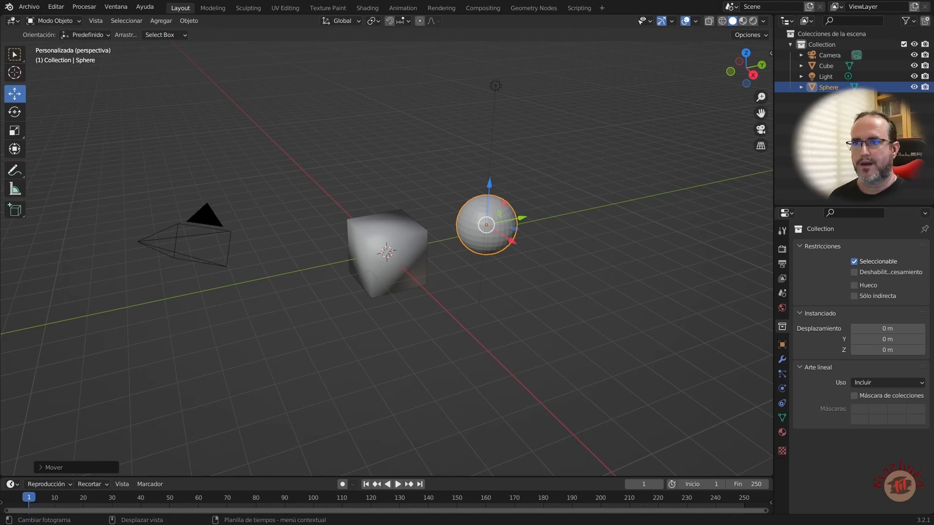
Deselect the sphere and remove the Oclusión ambiental option from the quick favorites
click(506, 104)
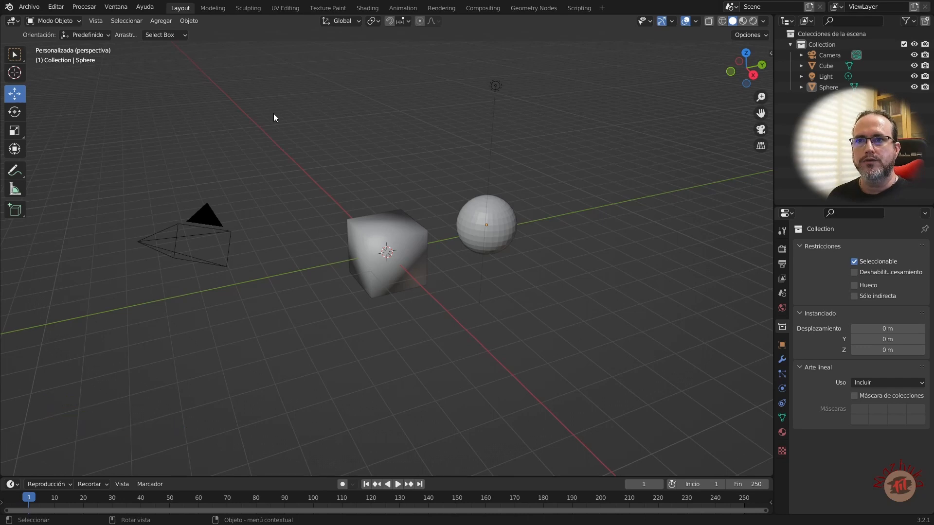
key(q)
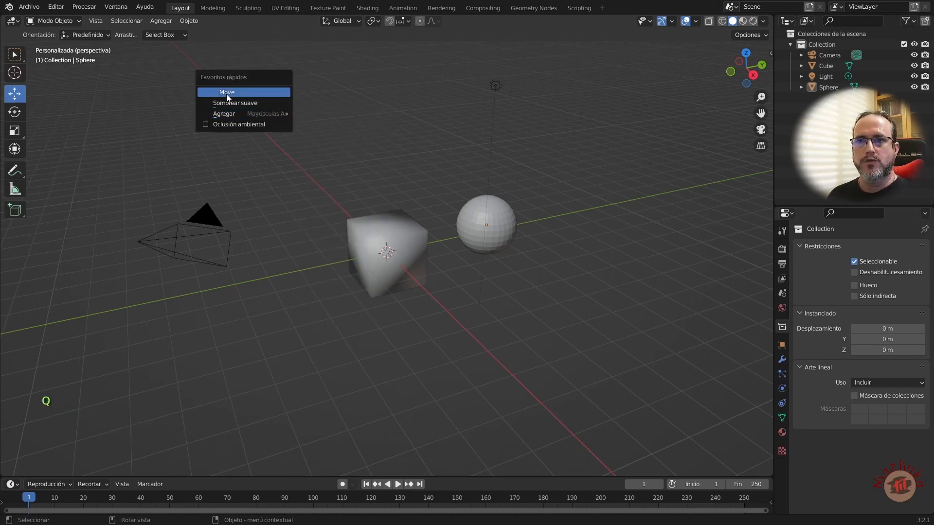
right_click(233, 124)
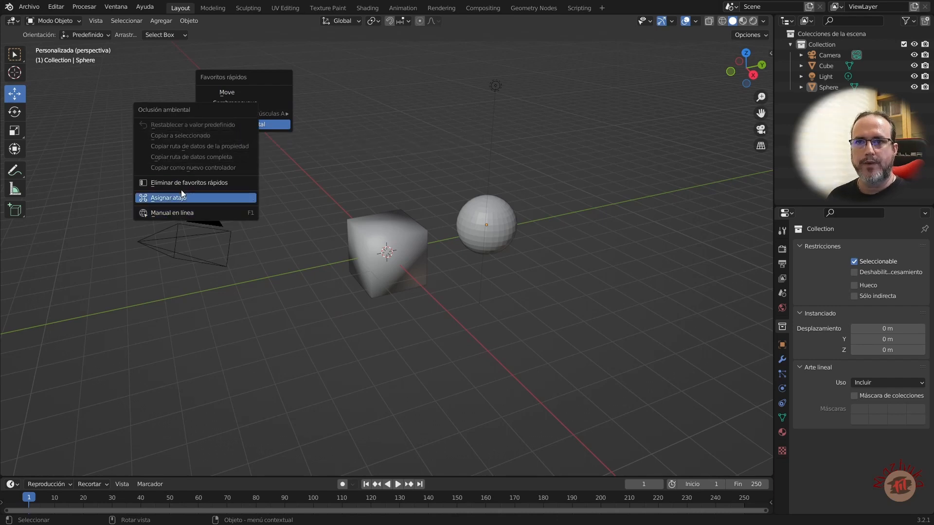
click(232, 182)
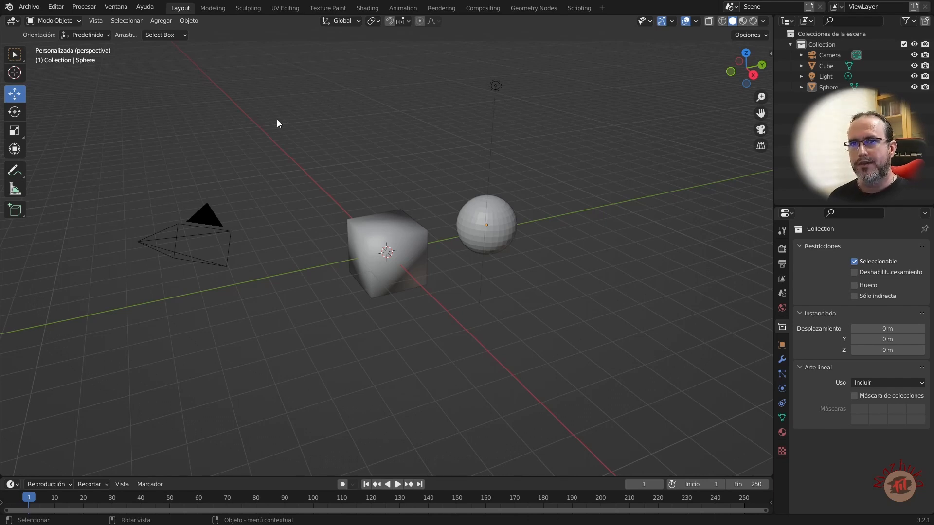
Remove the Move tool from the quick favorites
key(q)
mouse_move(278, 120)
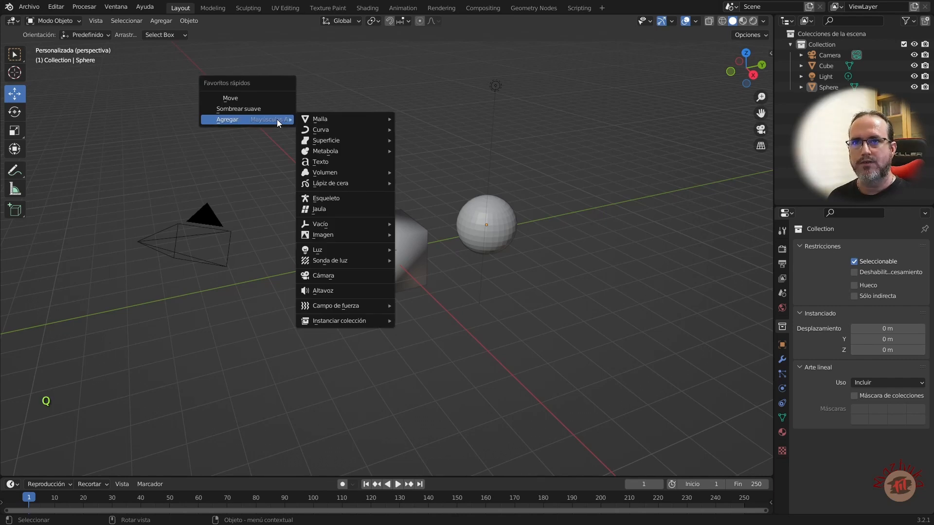
right_click(246, 99)
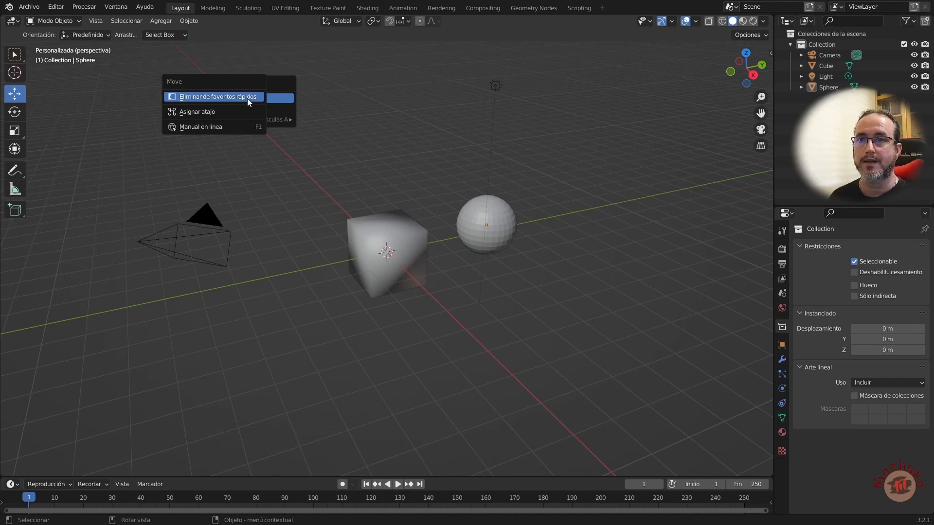
key(Escape)
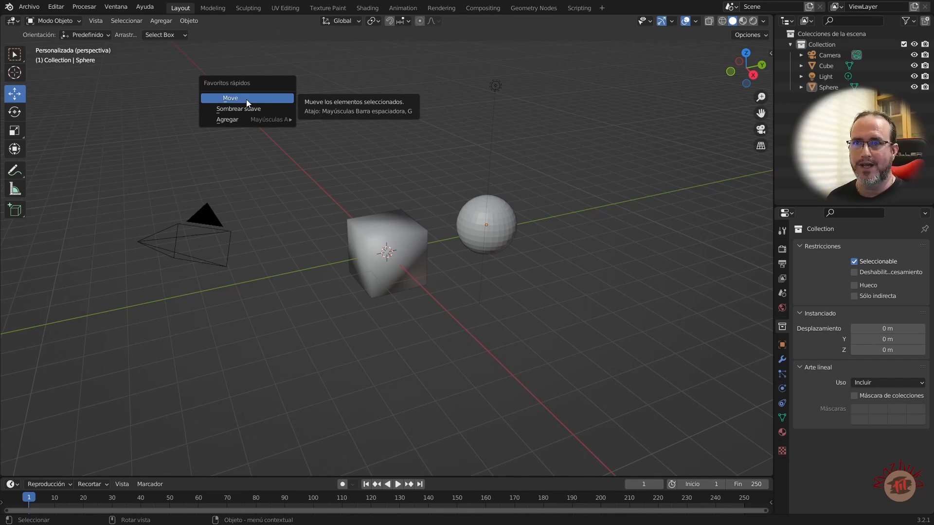
key(q)
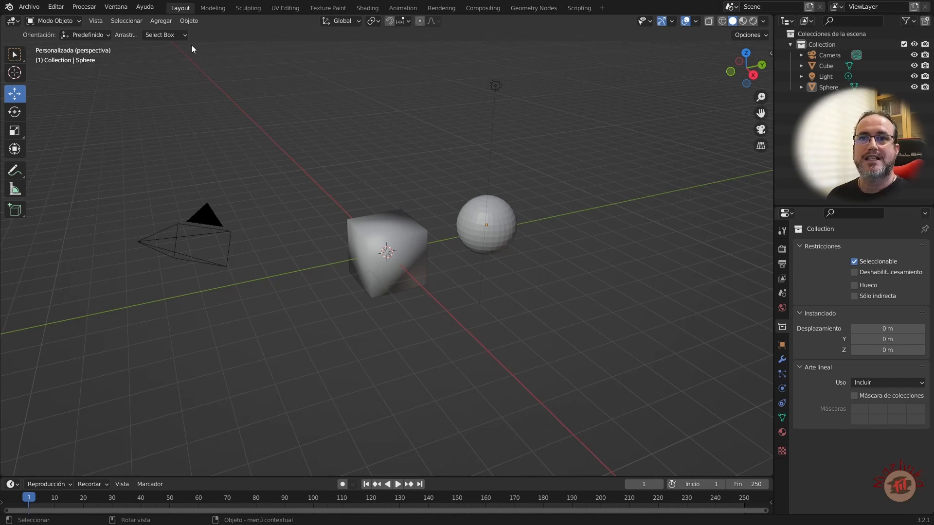
Remove the Agregar menu and the Sombrear suave command from the quick favorites
right_click(164, 23)
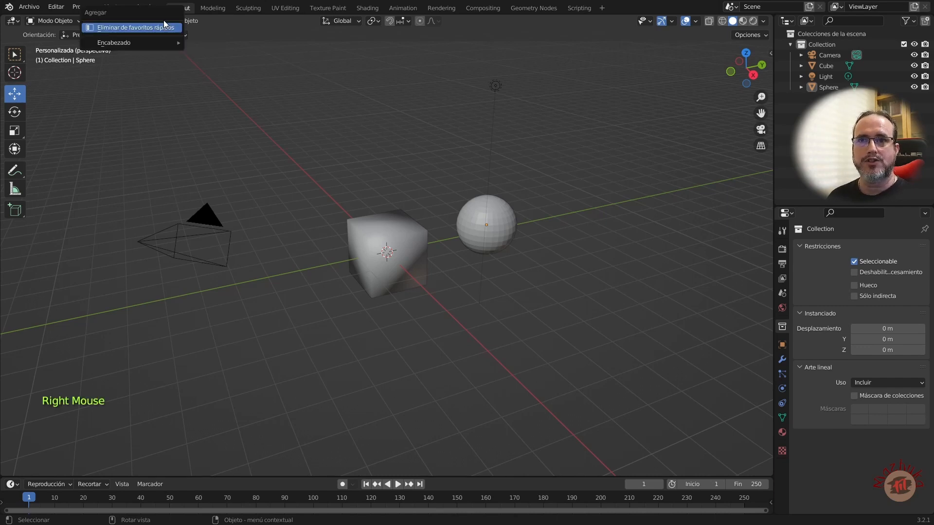
click(127, 27)
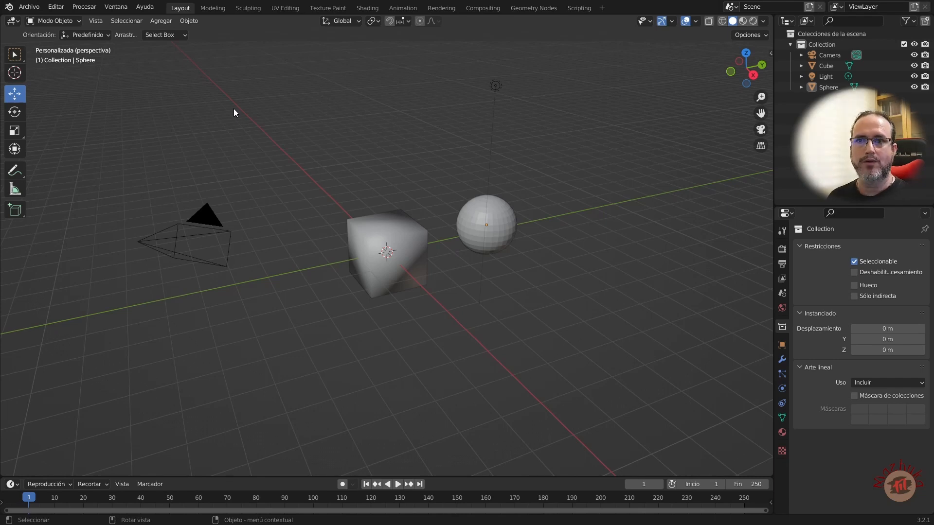
key(q)
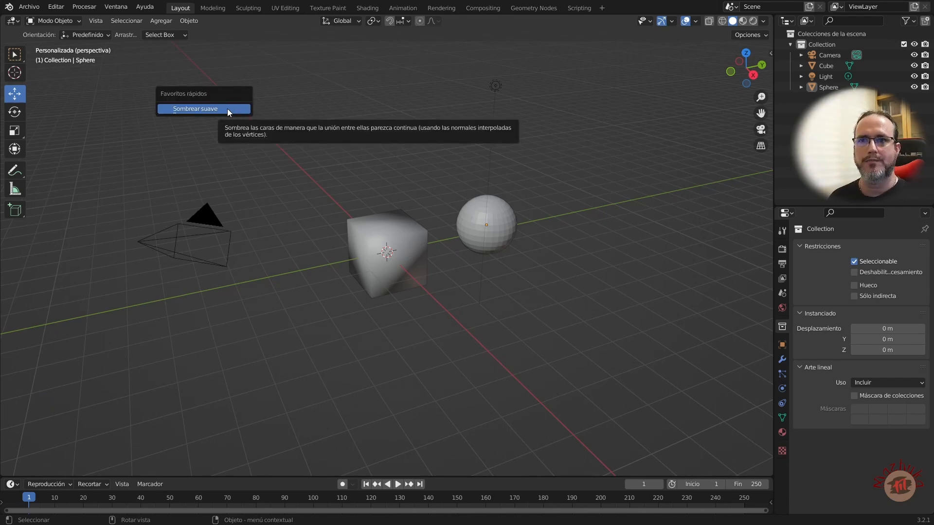
right_click(226, 109)
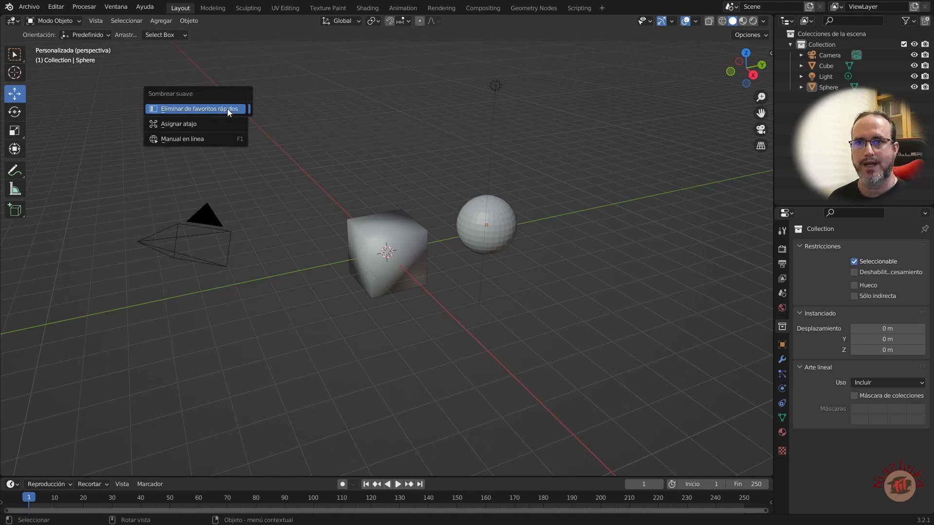
click(226, 109)
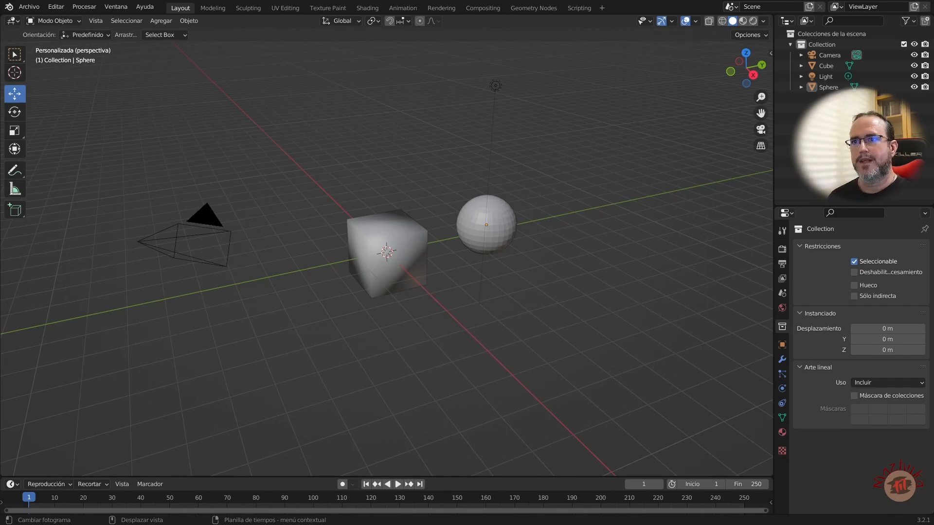
click(216, 126)
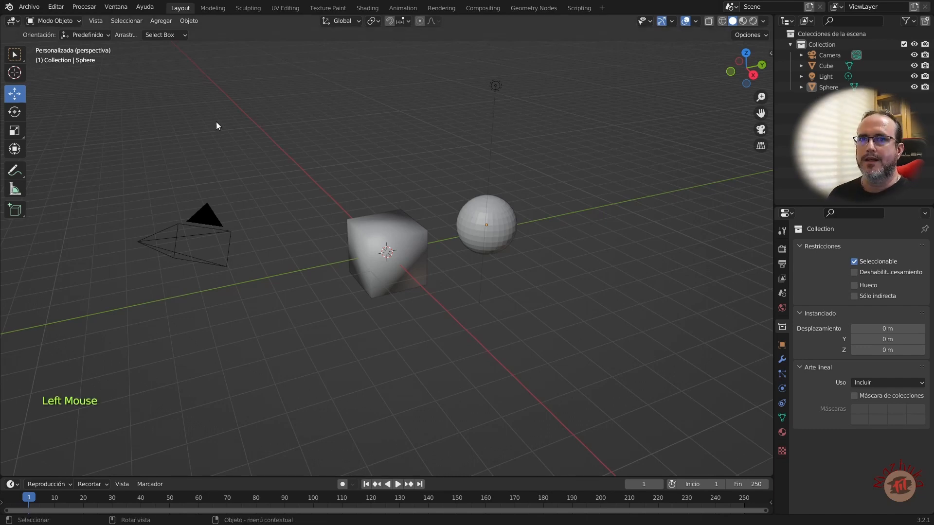
Add the Objeto menu and the Move, Rotate and Scale tools to the quick favorites
click(56, 21)
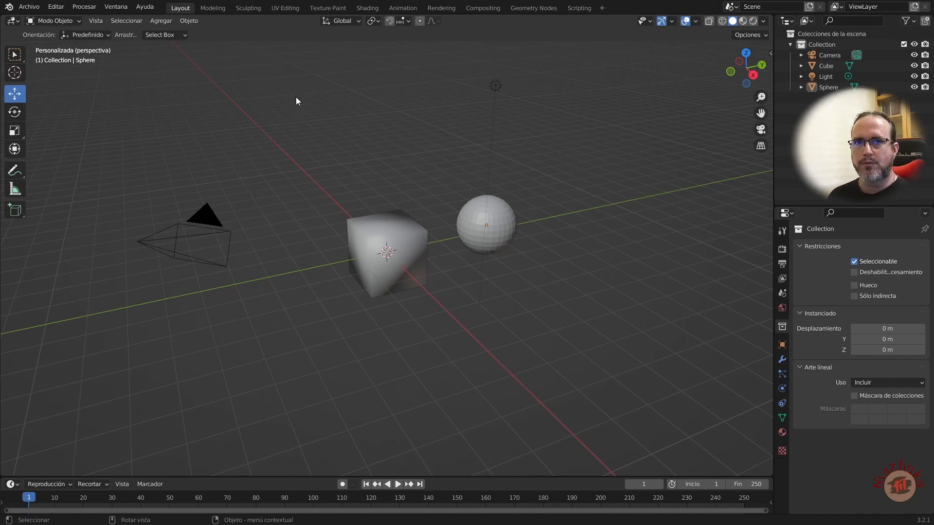
right_click(189, 20)
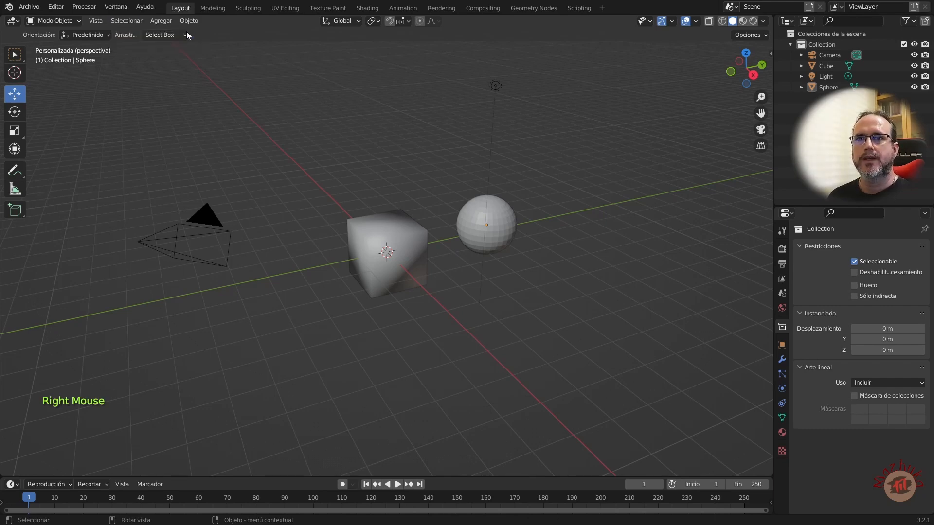
right_click(22, 96)
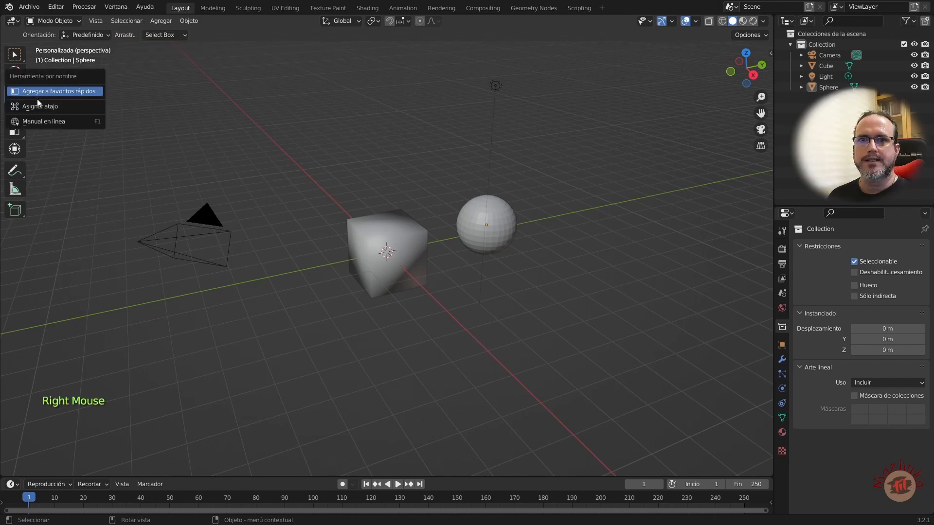
right_click(15, 115)
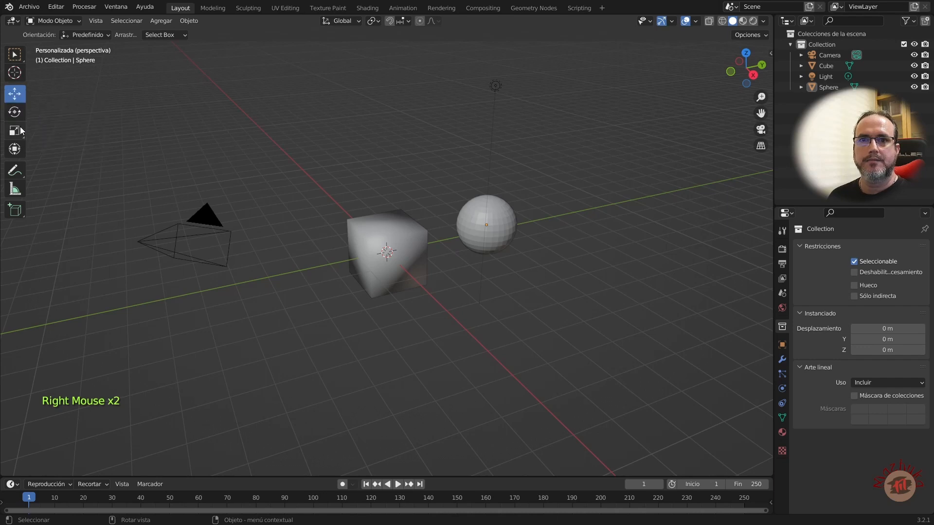
right_click(20, 125)
click(38, 112)
right_click(16, 115)
click(46, 115)
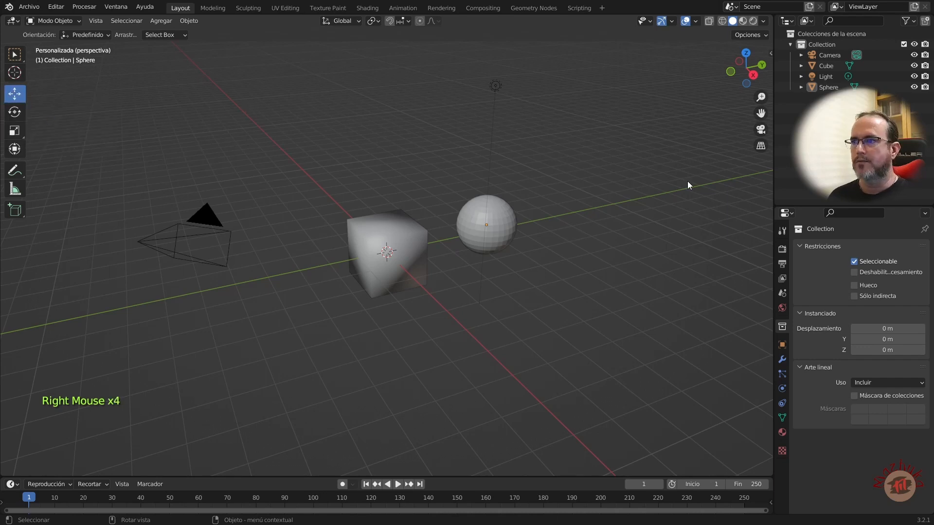
Add the Oclusión ambiental and Reflexiones en espacio de pantalla options from the Eevee render properties to the quick favorites
click(781, 250)
right_click(804, 320)
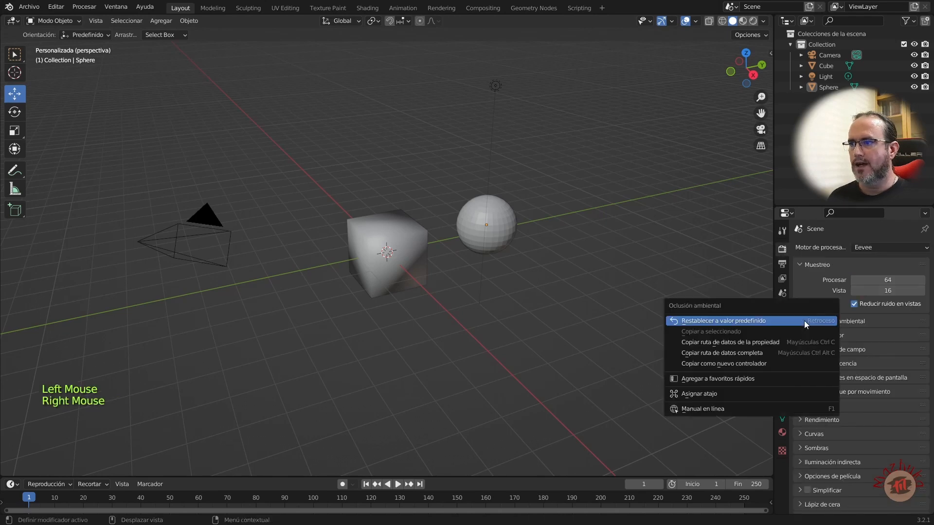
click(754, 377)
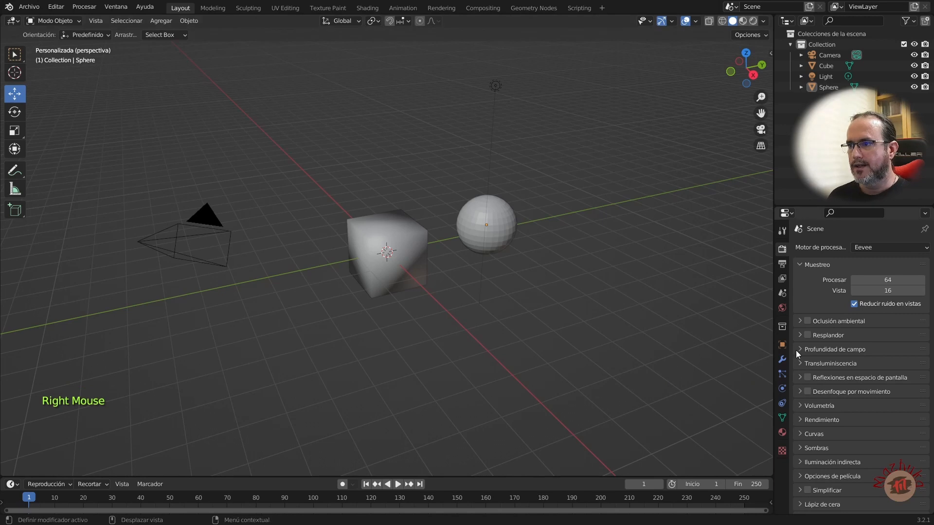
right_click(806, 378)
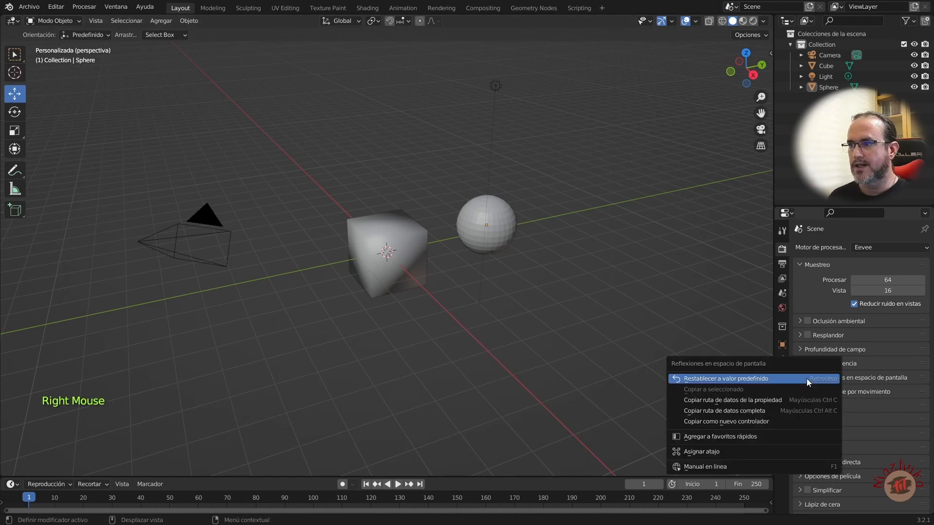
click(733, 439)
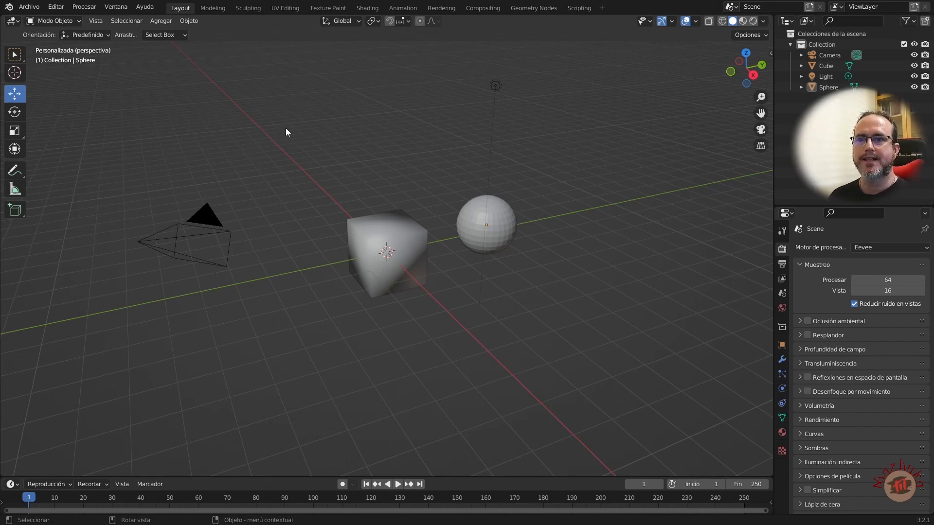
Compare the quick favorites of the 3D viewport, the outliner, the properties editor and the timeline
key(q)
mouse_move(286, 128)
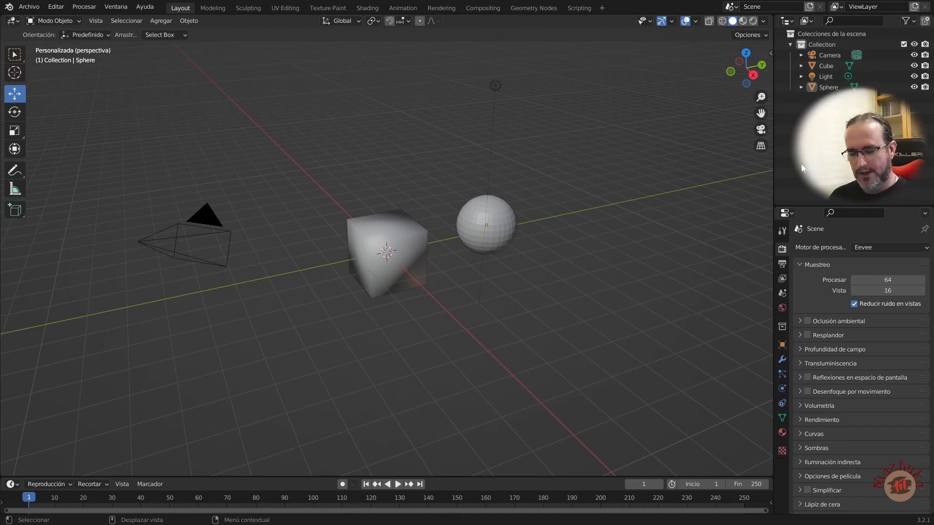
key(q)
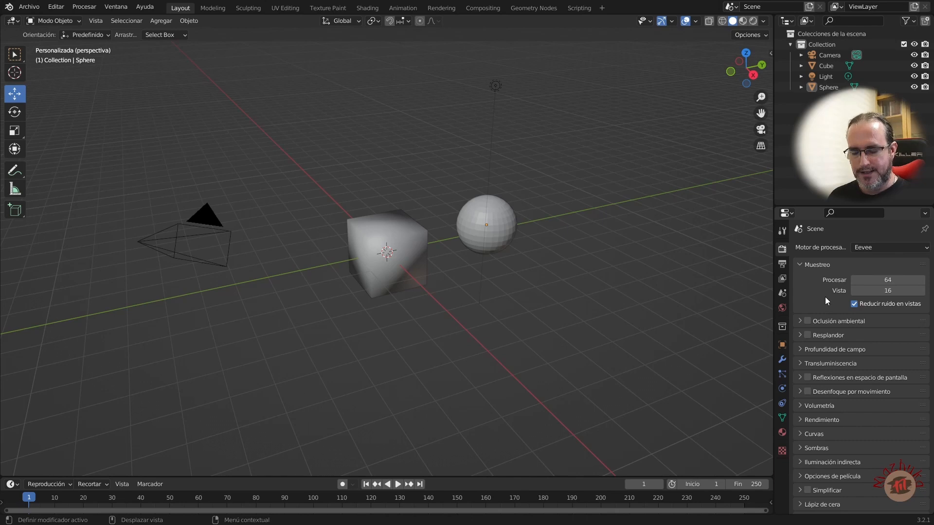
key(q)
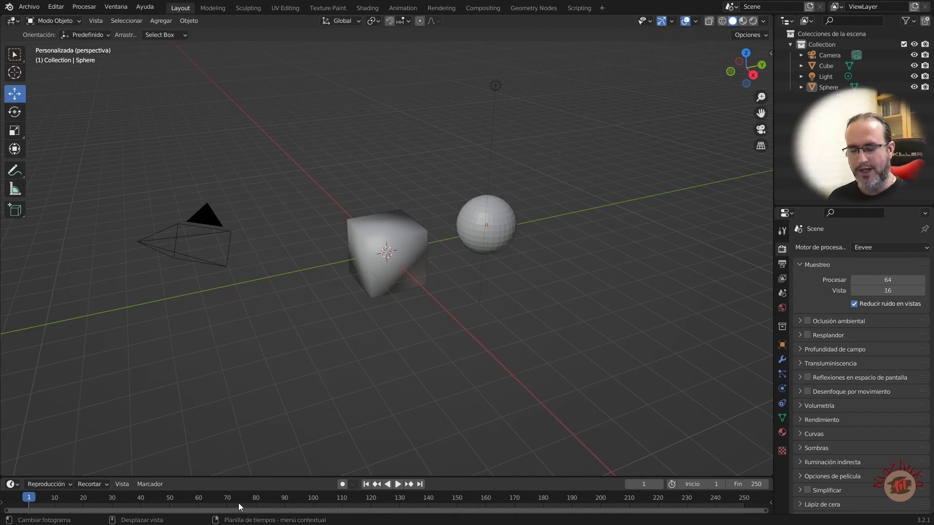
key(q)
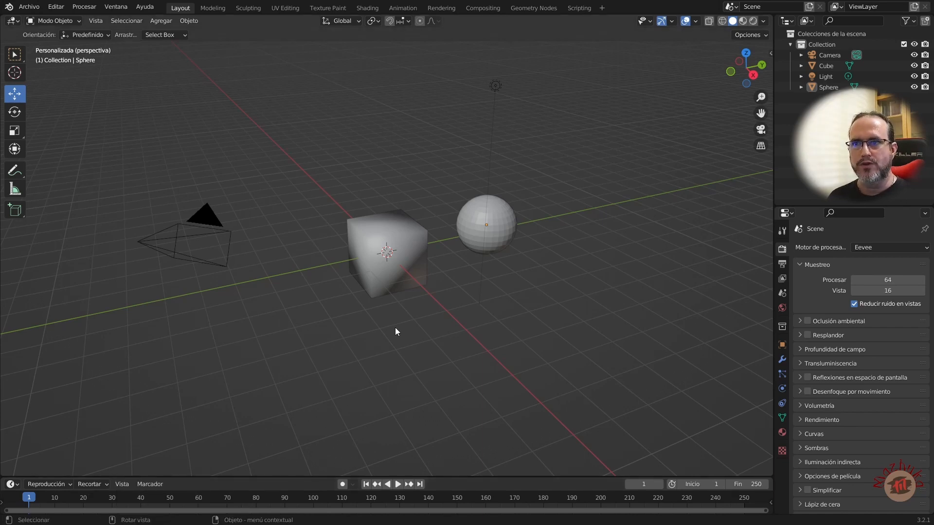
Switch the sphere to Edit Mode and back, and view the quick favorites for Object Mode
click(270, 143)
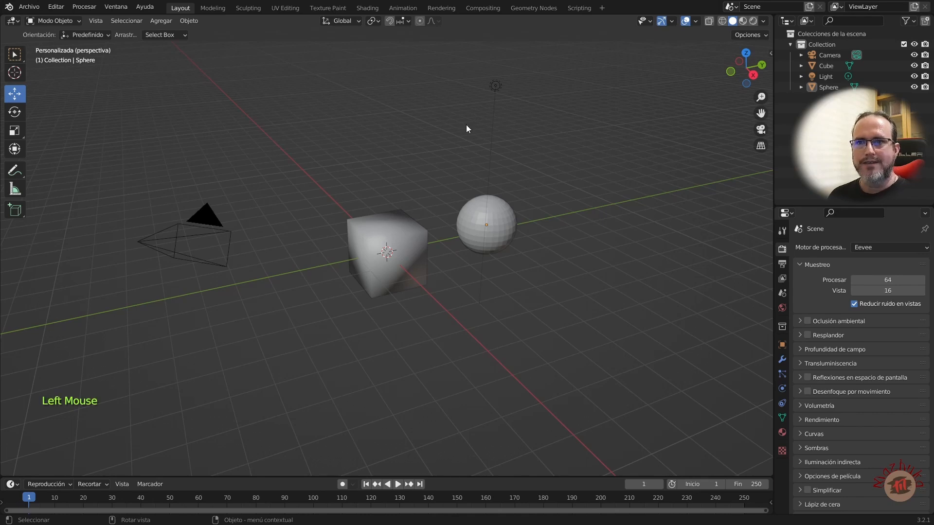
key(Tab)
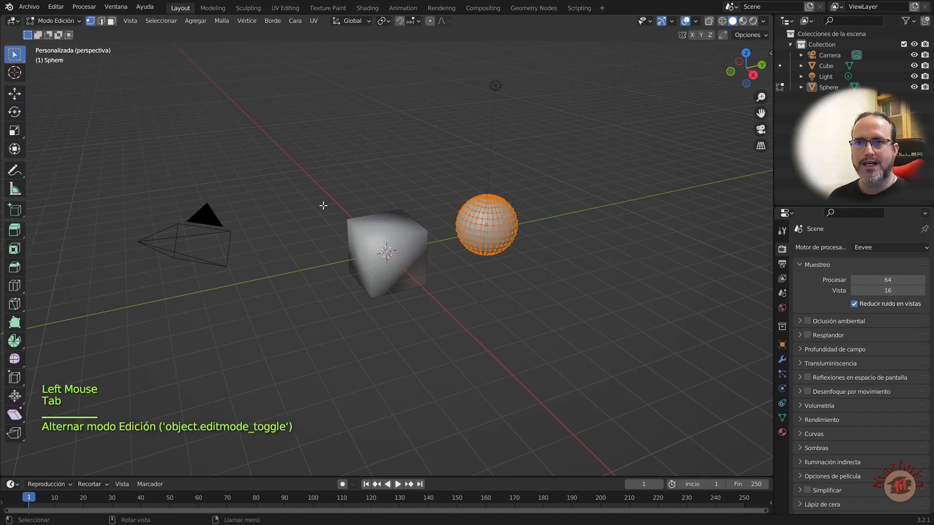
key(Tab)
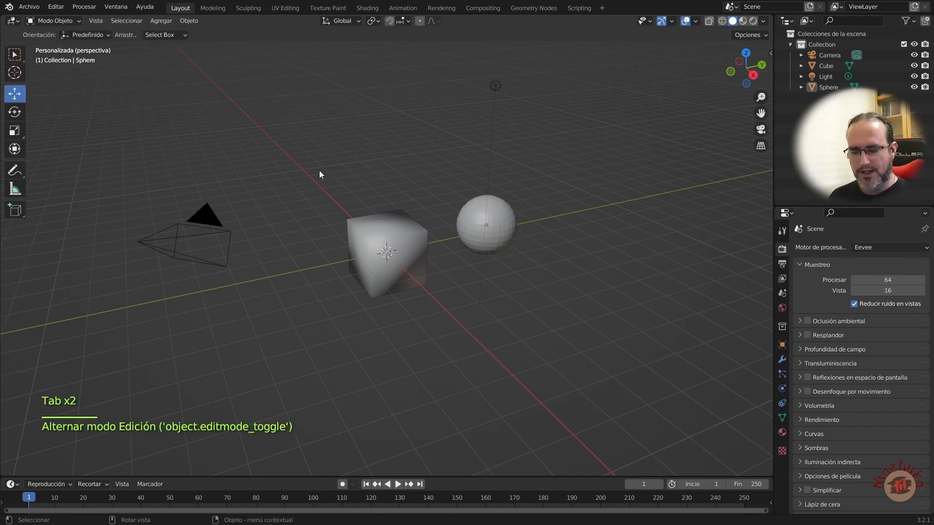
key(q)
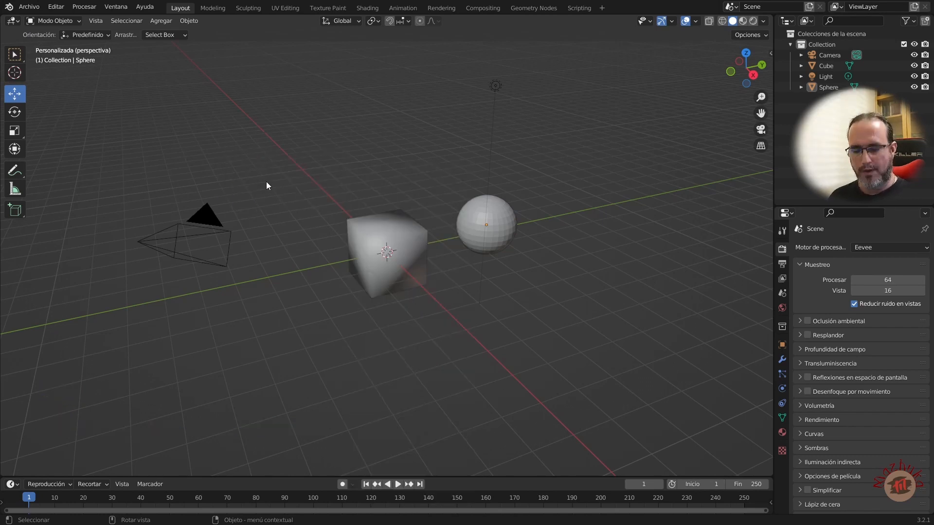
Add the Rotate tool to the quick favorites in the sphere's Edit Mode, check the list and return to Object Mode
key(Tab)
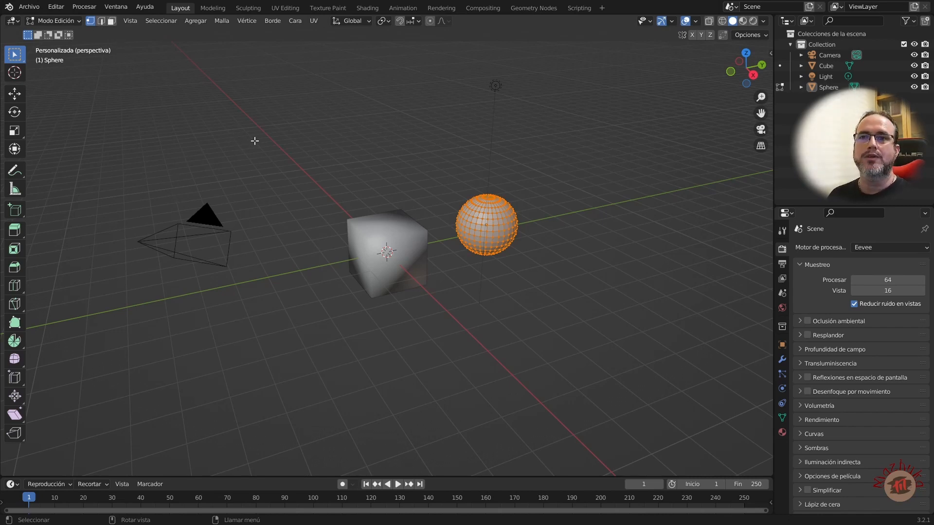
key(q)
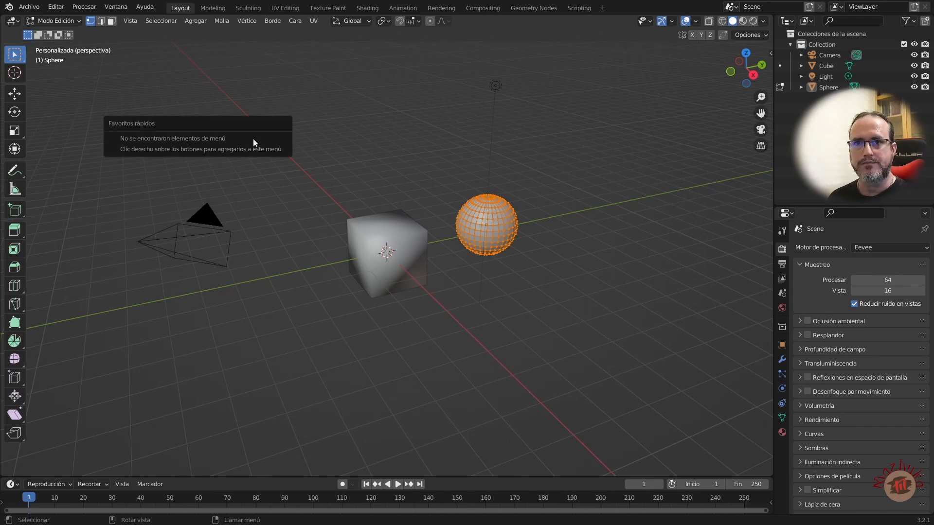
right_click(15, 101)
right_click(18, 115)
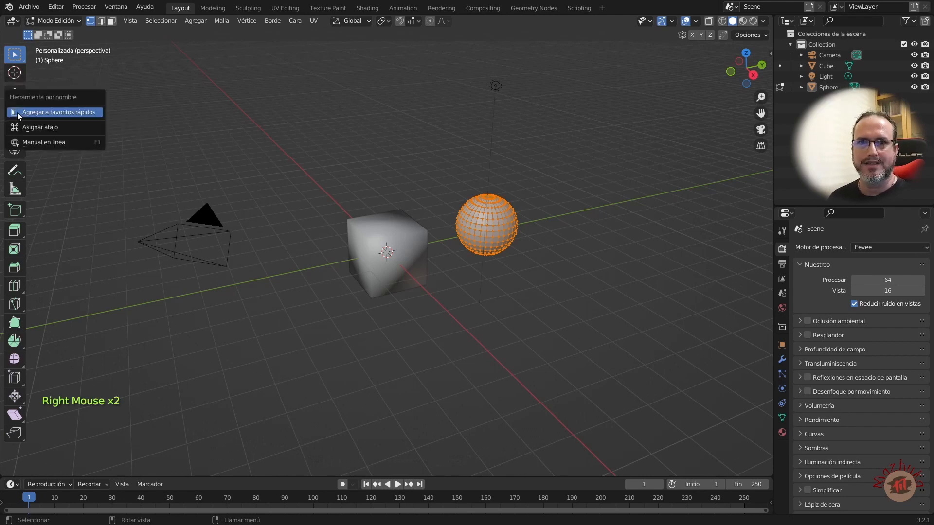
click(47, 112)
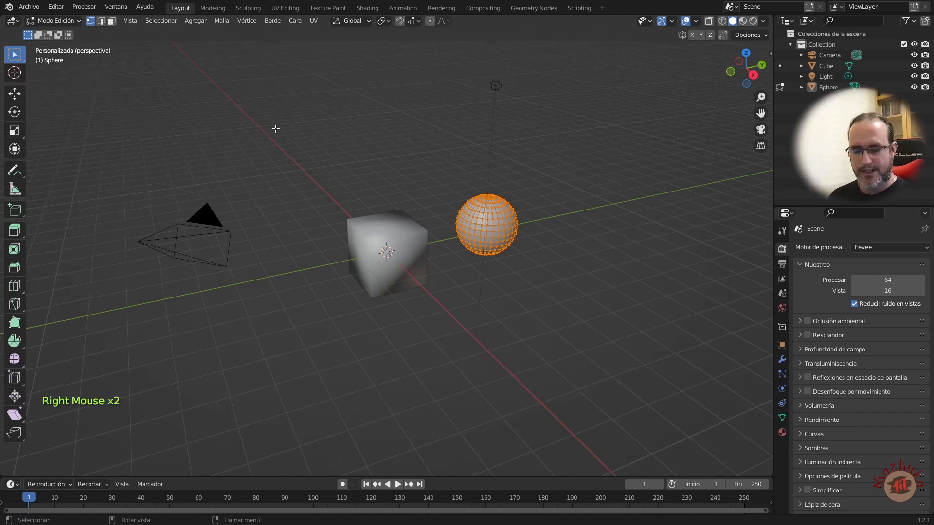
key(q)
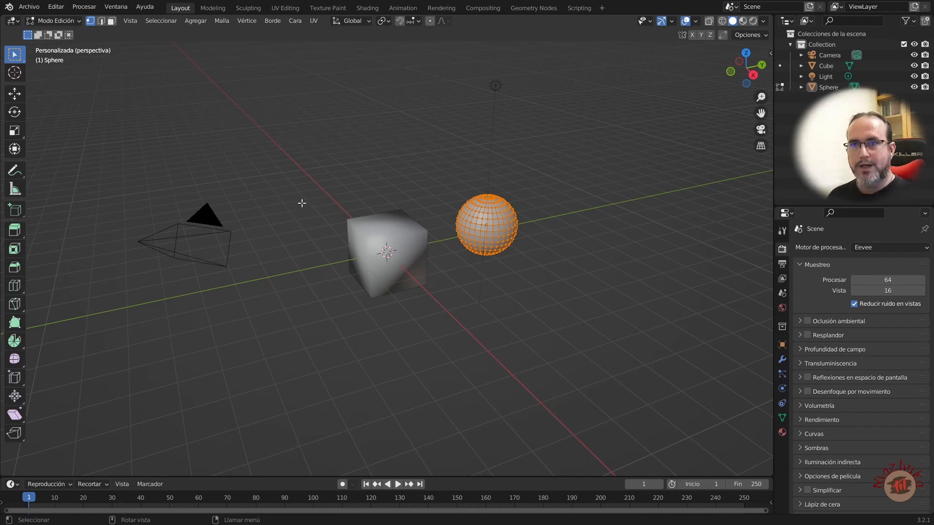
key(Tab)
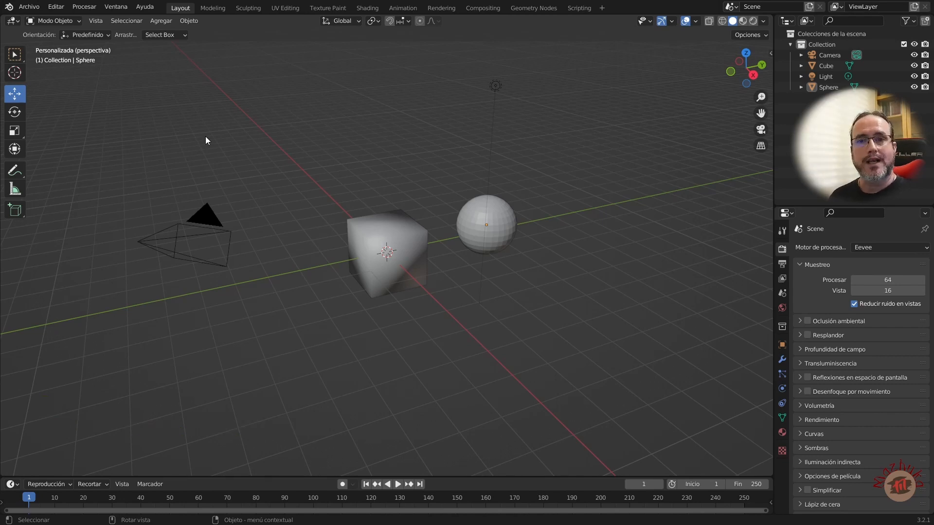
View the Interfaz section of the Blender preferences and close the window
click(56, 6)
click(72, 156)
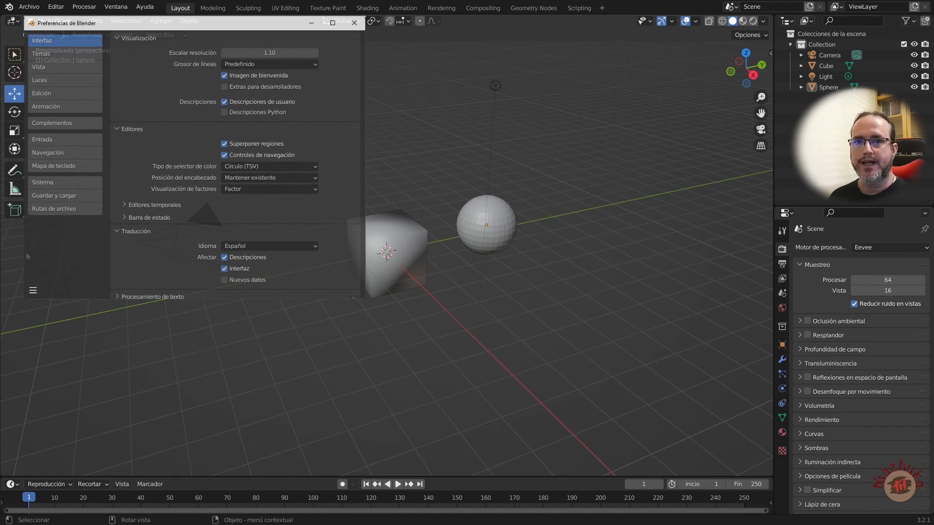
click(354, 22)
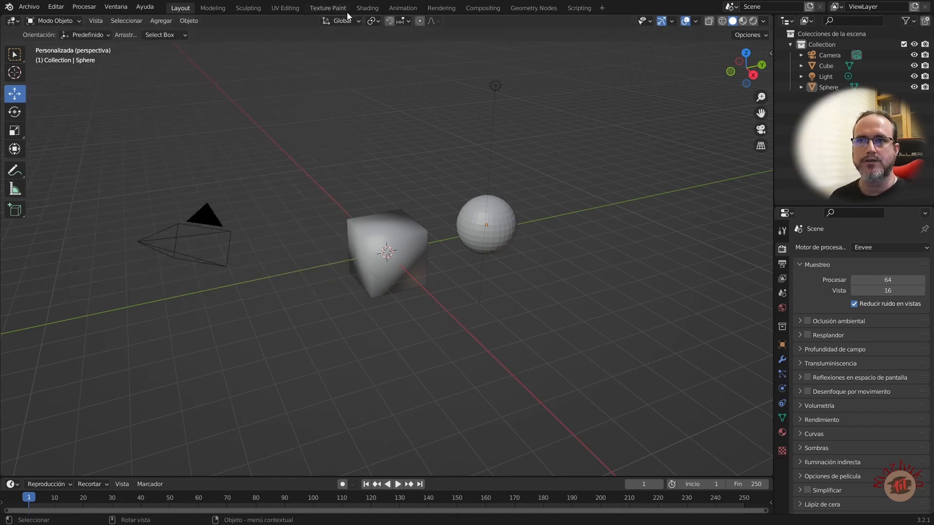